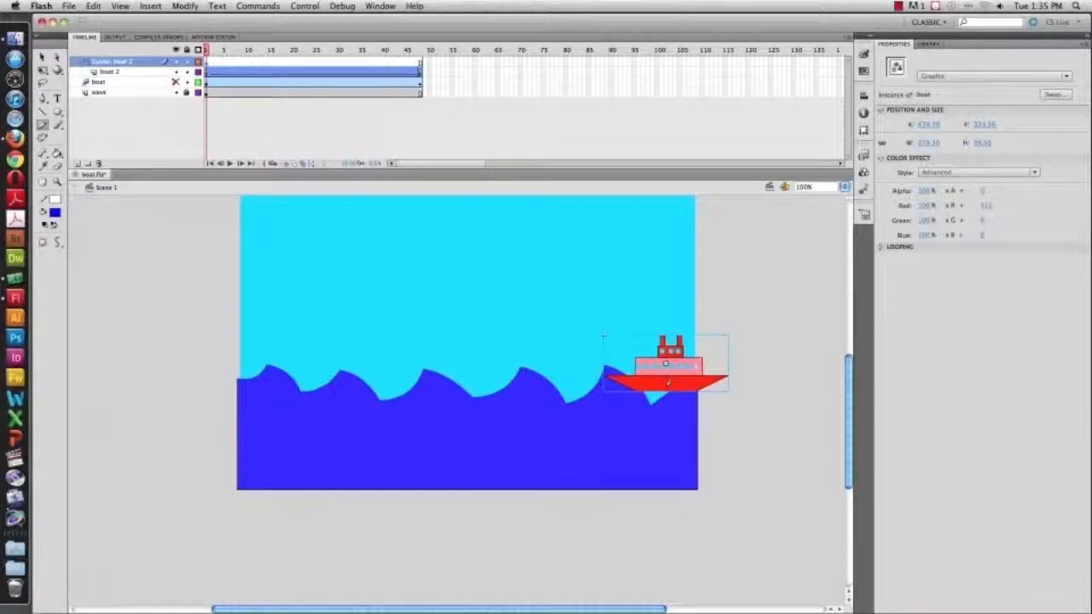
Scrub the timeline between frame 1 and frame 48 to preview the boat travelling along the guide path
mouse_move(667, 391)
mouse_down()
mouse_move(610, 363)
mouse_move(567, 385)
mouse_move(527, 365)
mouse_move(505, 374)
mouse_move(421, 364)
mouse_move(381, 384)
mouse_move(334, 352)
mouse_move(304, 367)
mouse_move(289, 348)
mouse_move(200, 364)
mouse_up()
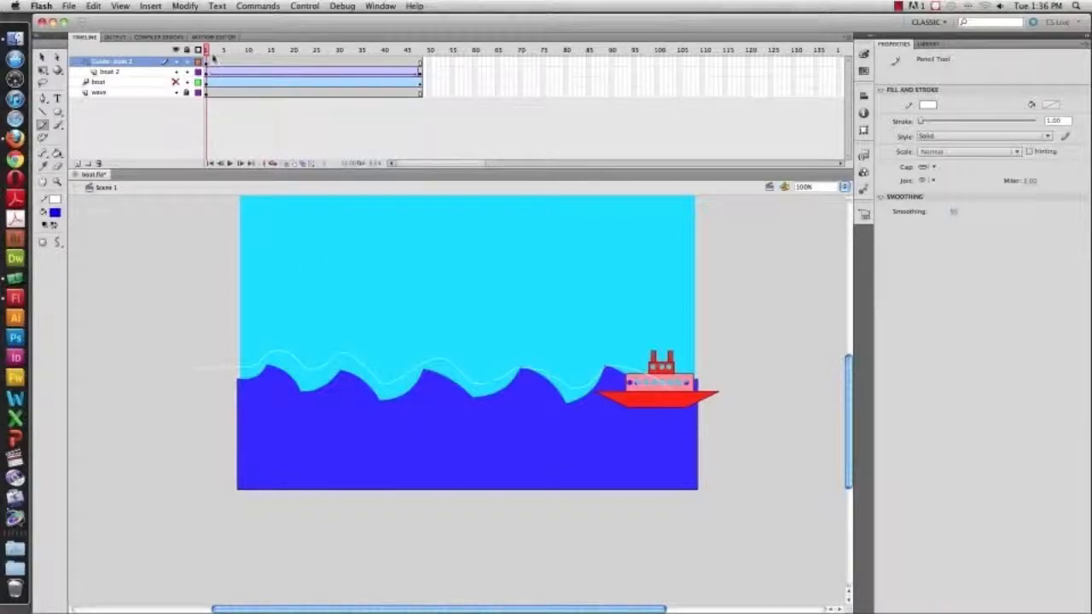
drag(209, 49, 91, 61)
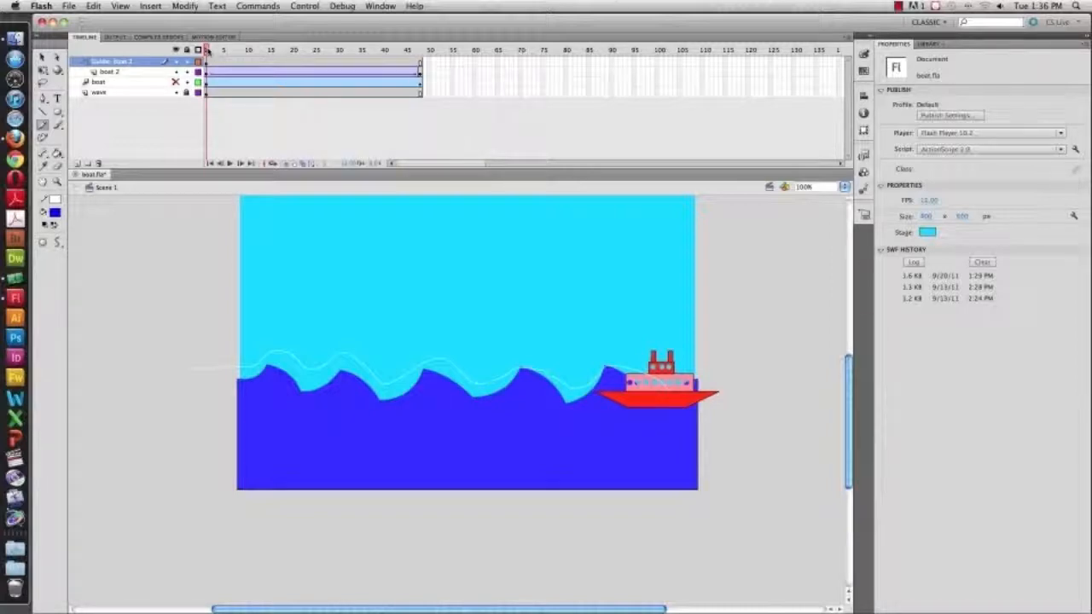
drag(207, 51, 487, 66)
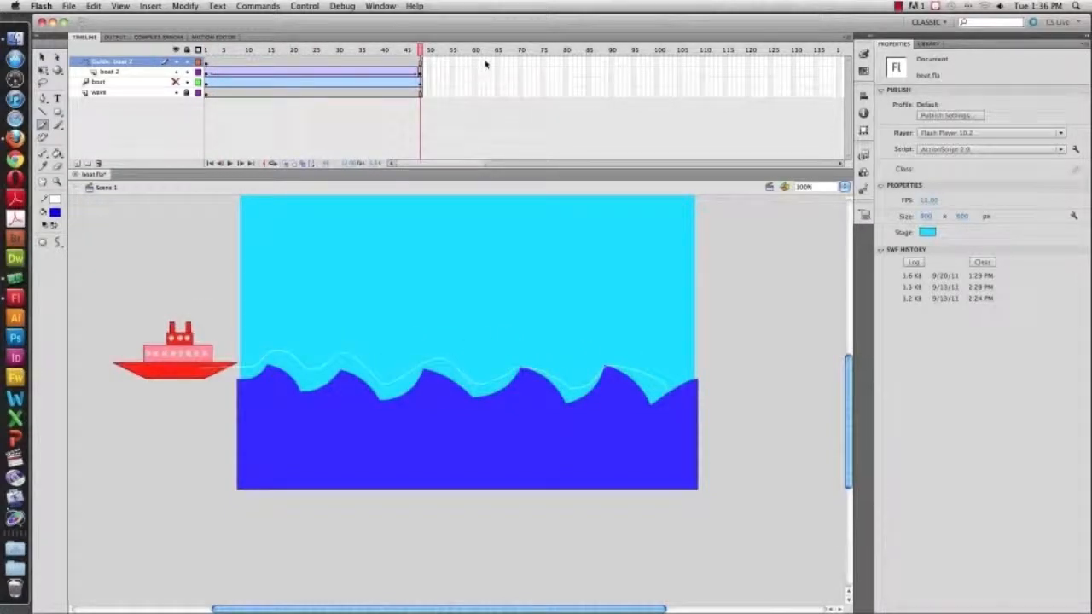
drag(421, 52, 175, 51)
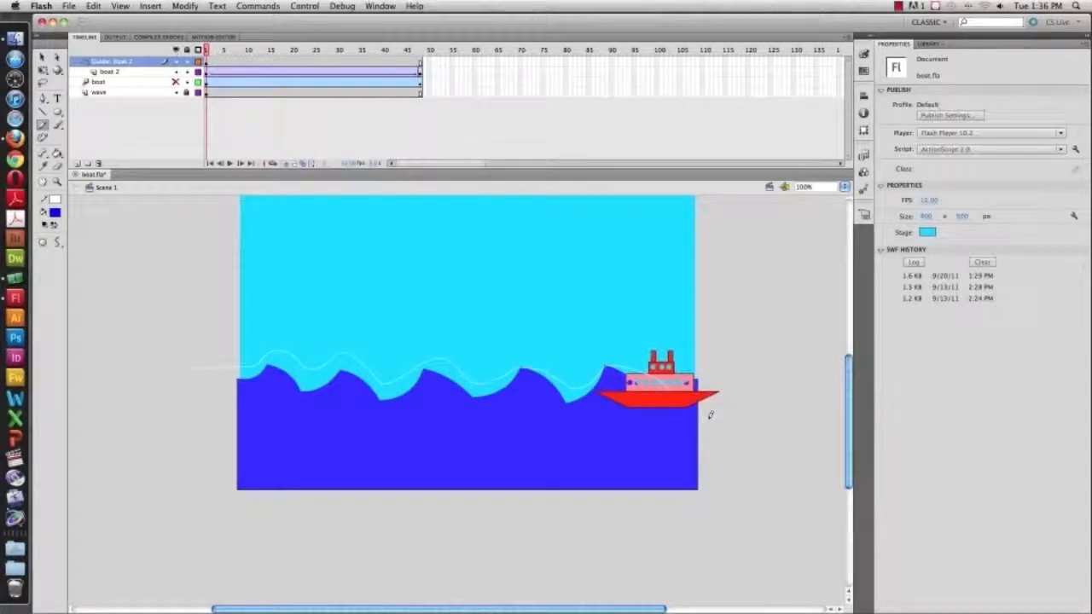
At frame 1, snap the boat's centre point onto the right end of the guide path
key(v)
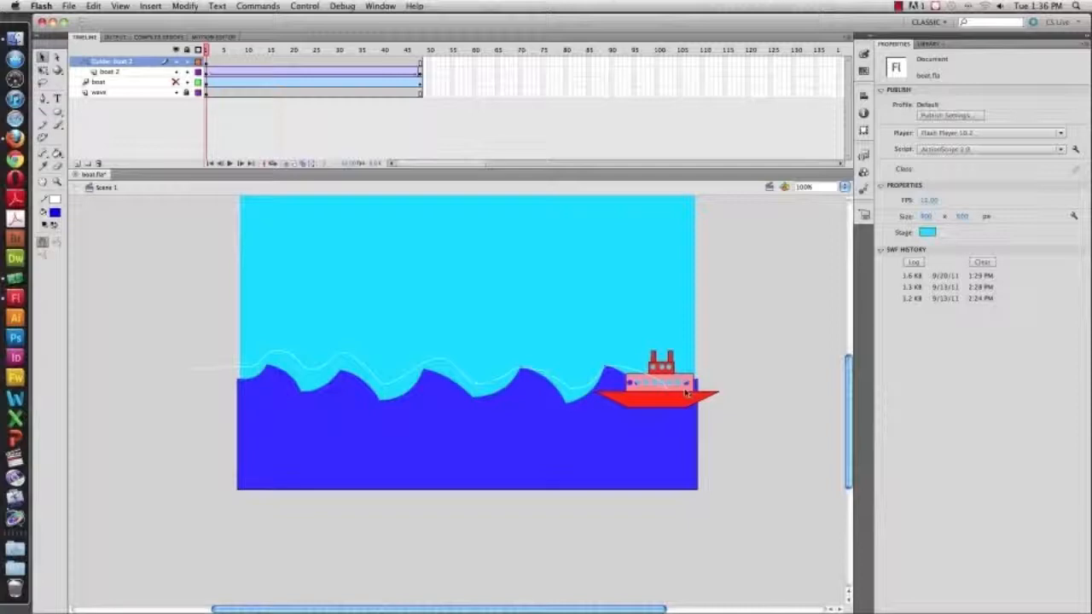
click(685, 392)
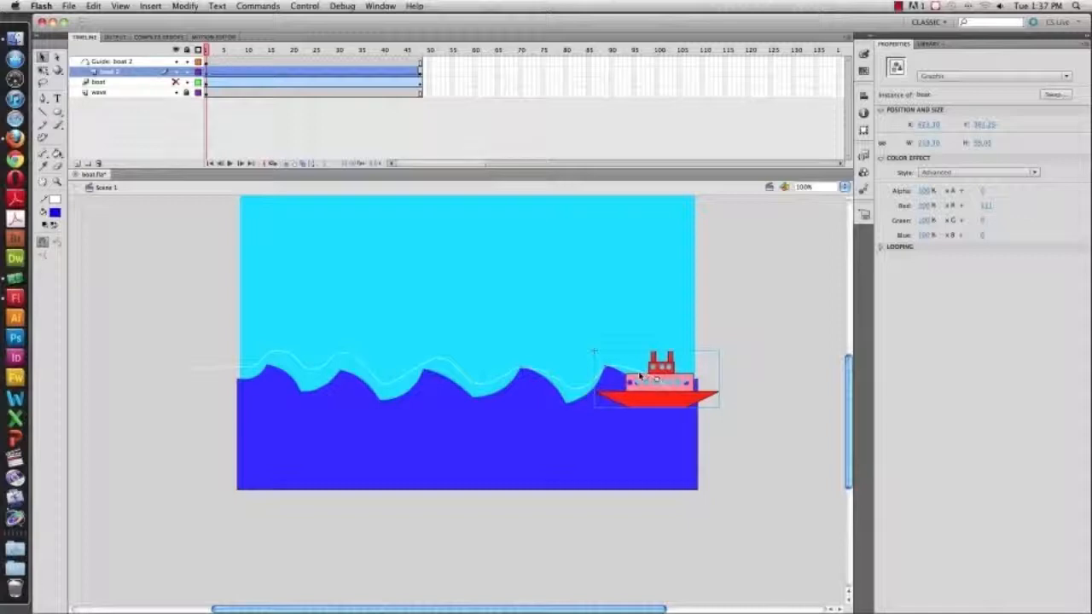
mouse_move(670, 380)
mouse_down()
mouse_move(657, 380)
mouse_move(678, 384)
mouse_up()
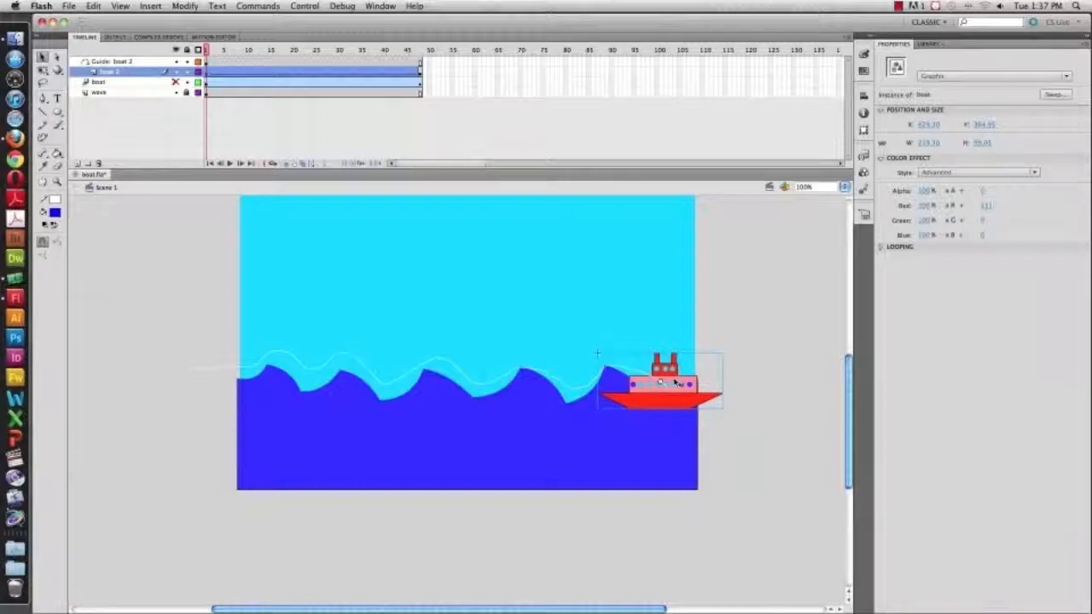
drag(676, 384, 659, 380)
At the last frame, snap the boat's centre point onto the left end of the guide path
drag(206, 51, 428, 52)
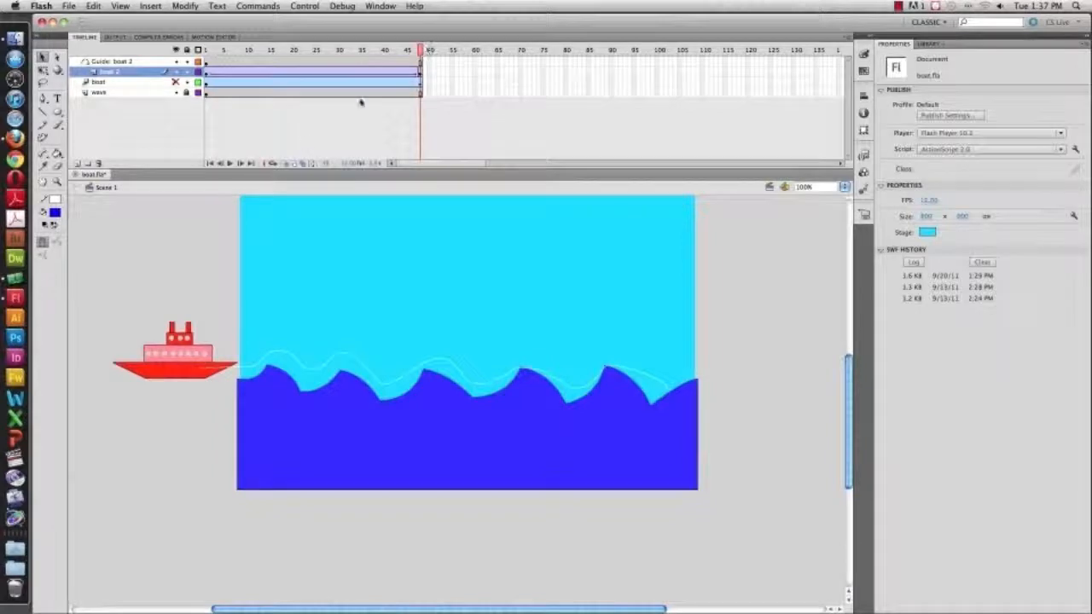
click(189, 368)
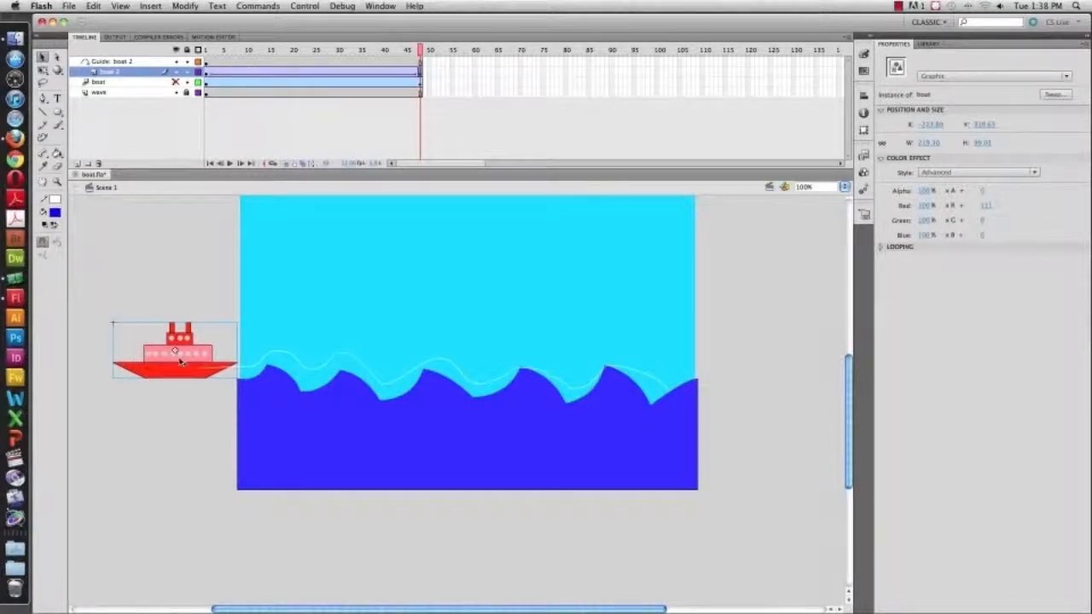
drag(180, 362, 212, 377)
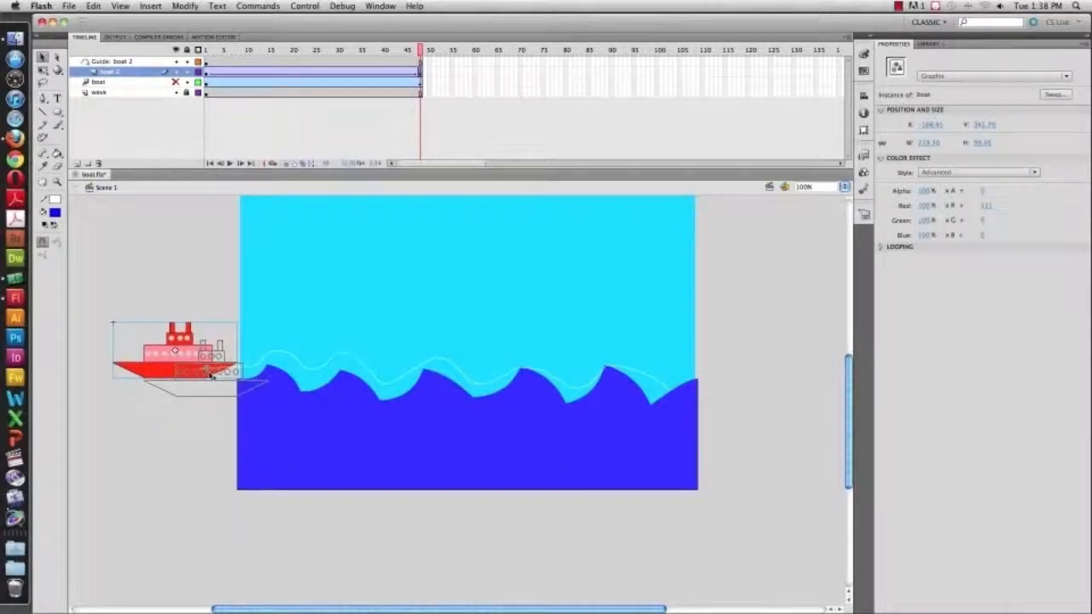
drag(212, 375, 211, 376)
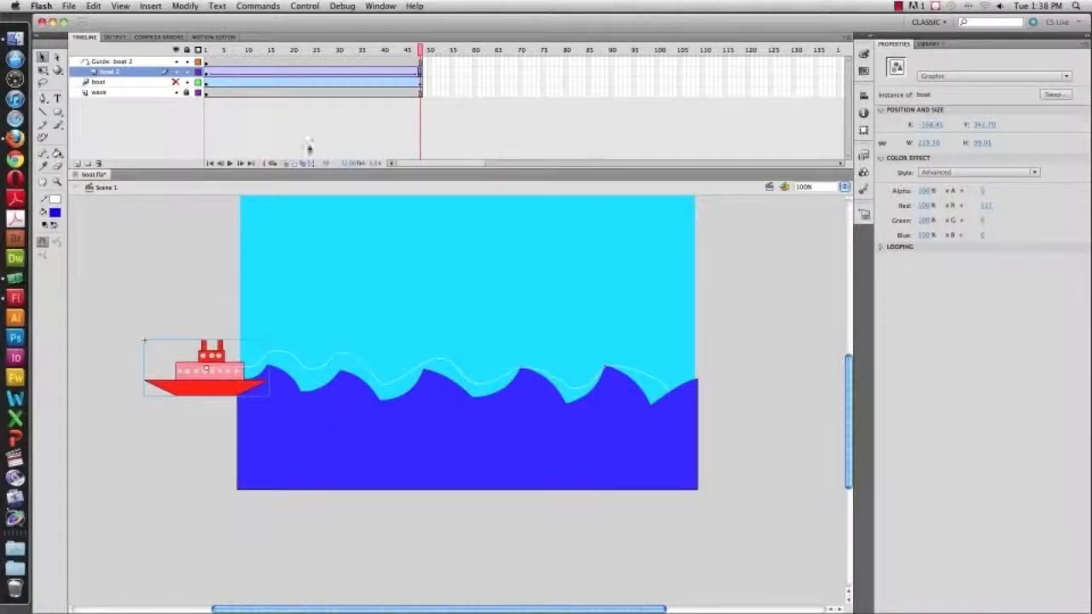
Try to delete the final keyframe on the boat 2 layer
drag(419, 50, 175, 51)
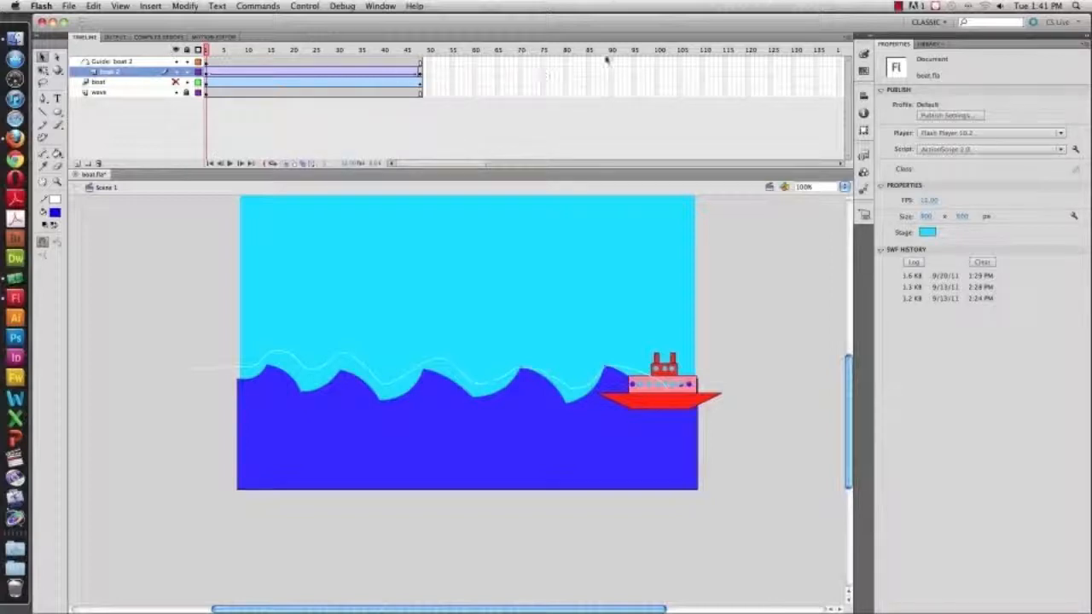
click(420, 73)
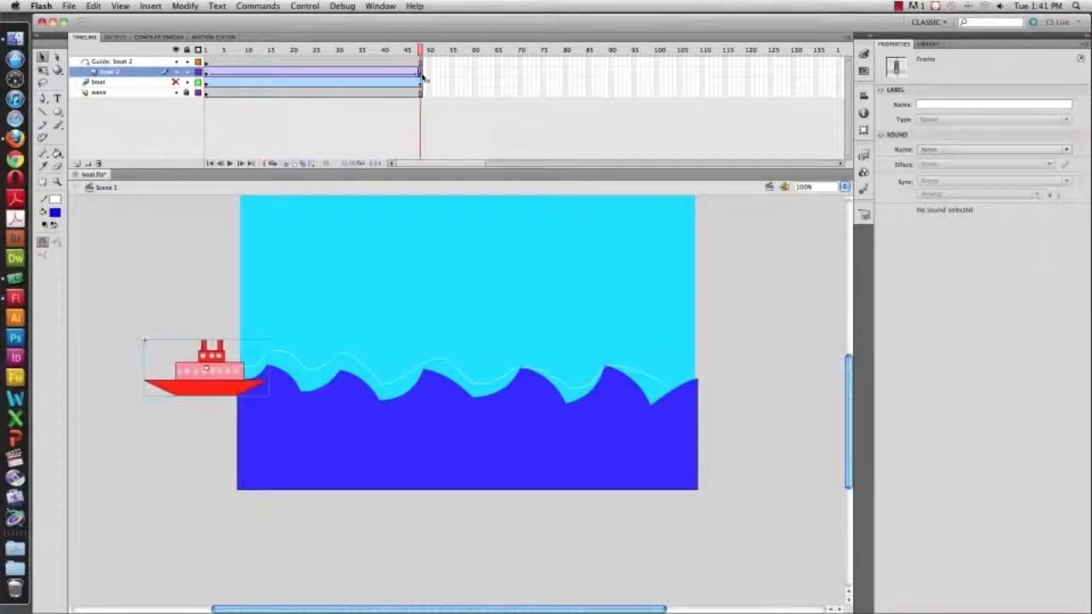
key(Delete)
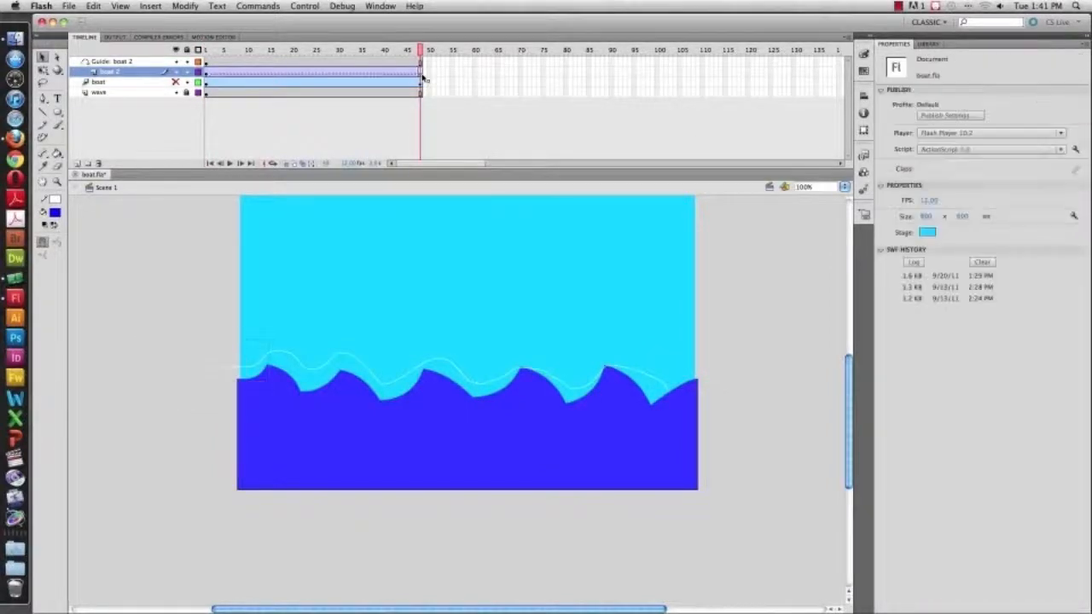
click(345, 76)
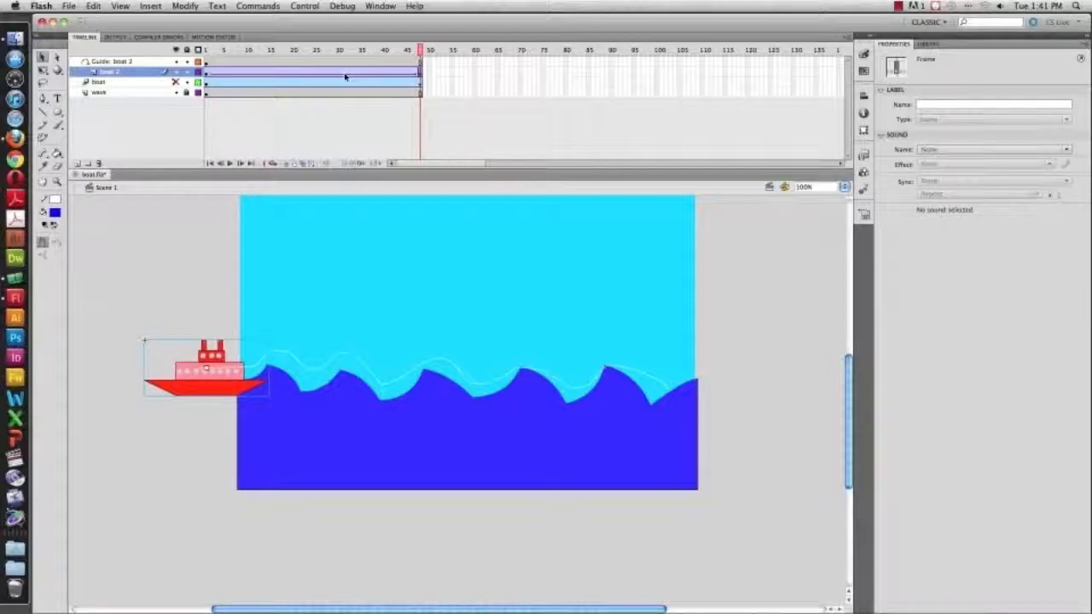
key(n)
drag(242, 230, 666, 265)
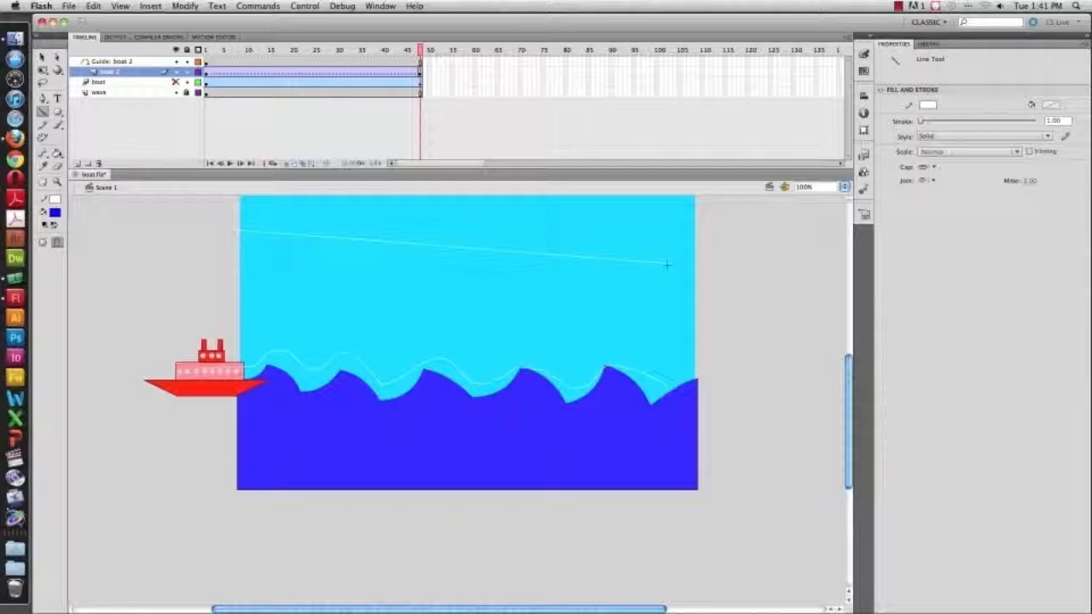
key(super+z)
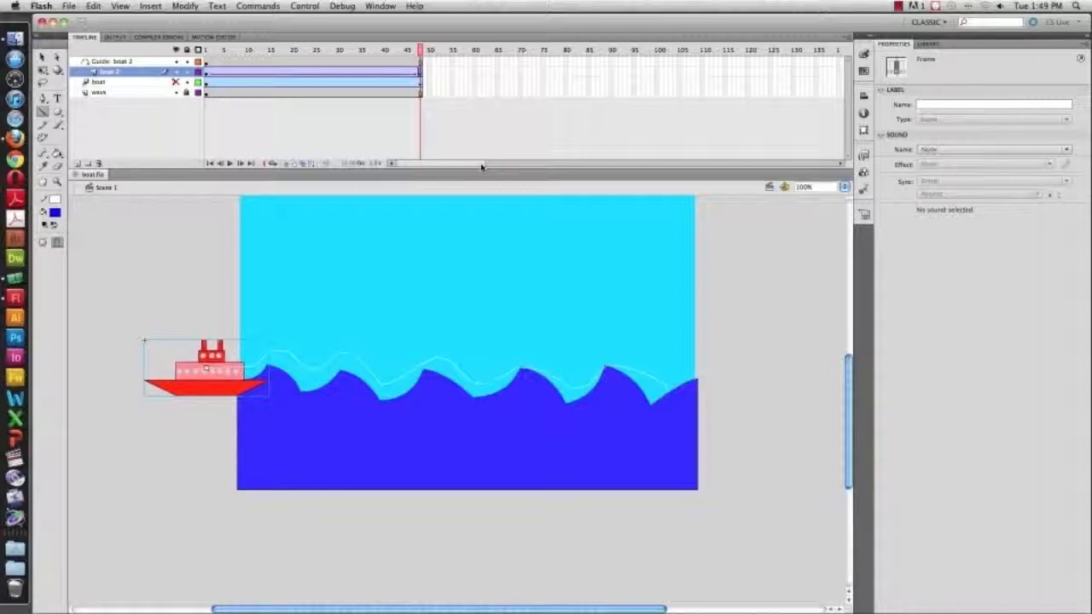
Create a new ActionScript 2.0 Flash document
key(super+n)
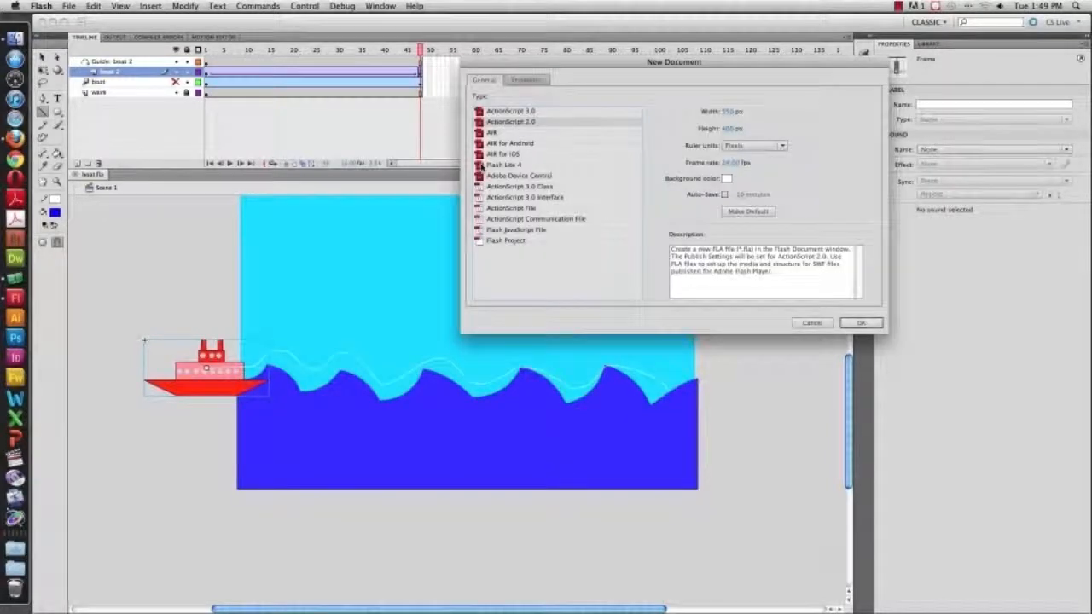
key(Return)
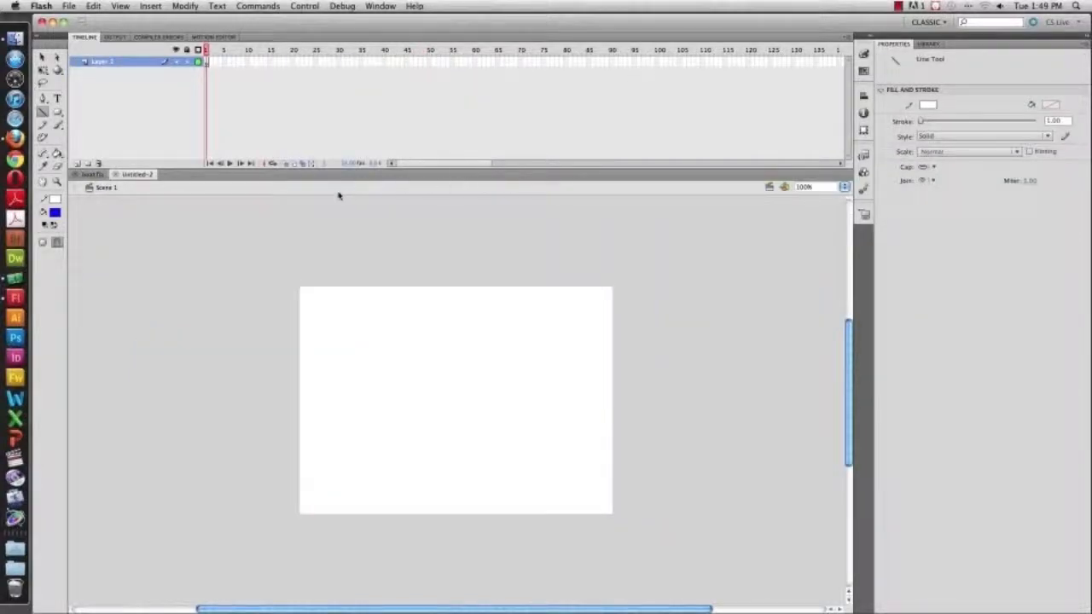
Draw a blue rectangle about 114 × 48 px at the stage's left edge with the Rectangle tool
click(57, 112)
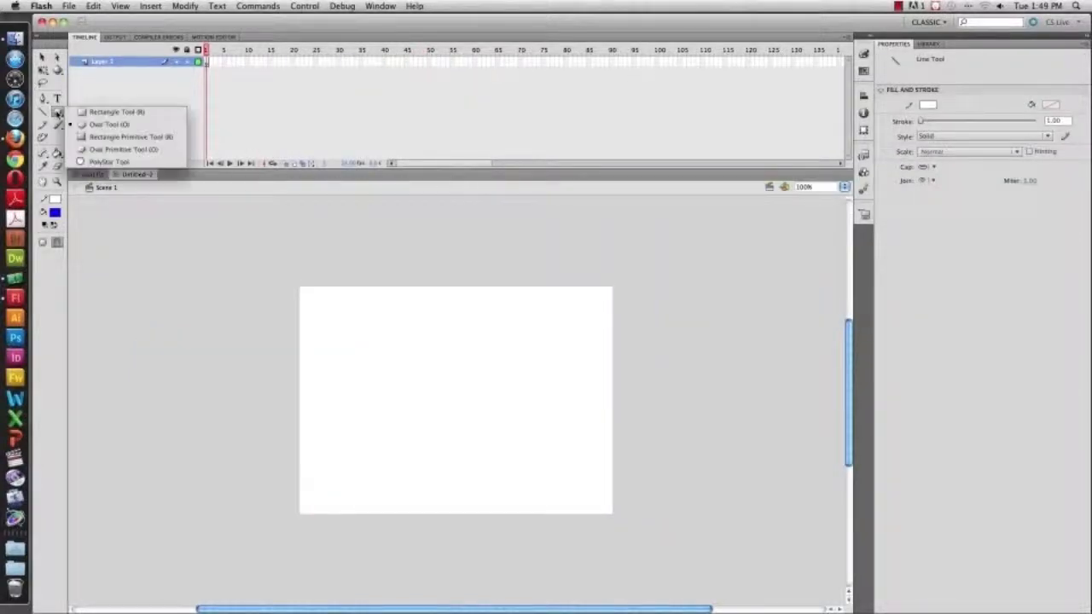
click(119, 113)
drag(315, 412, 365, 424)
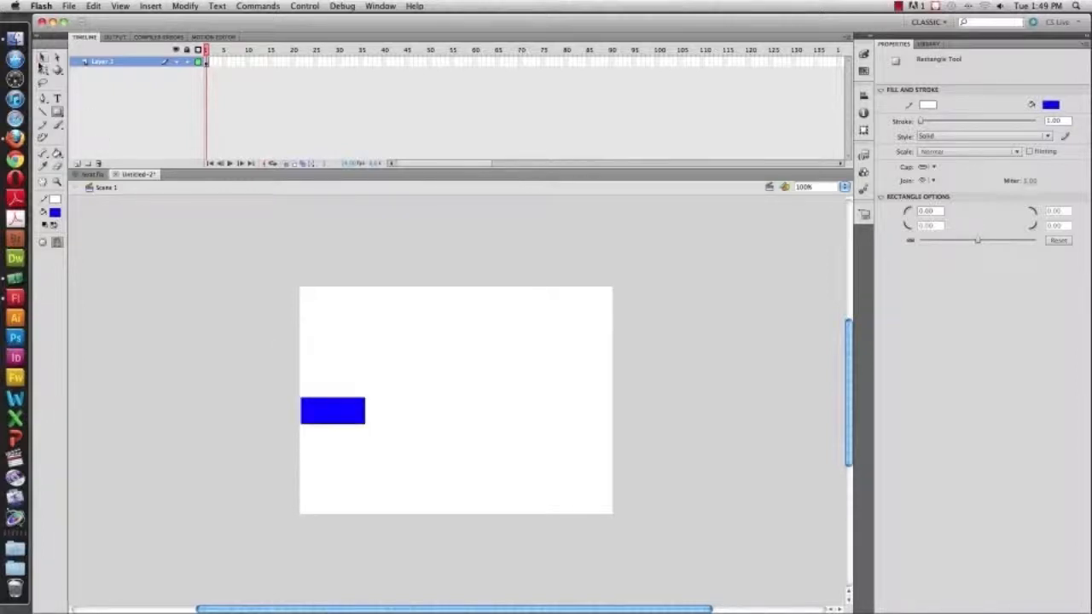
Select the rectangle's outline stroke and delete it
click(44, 57)
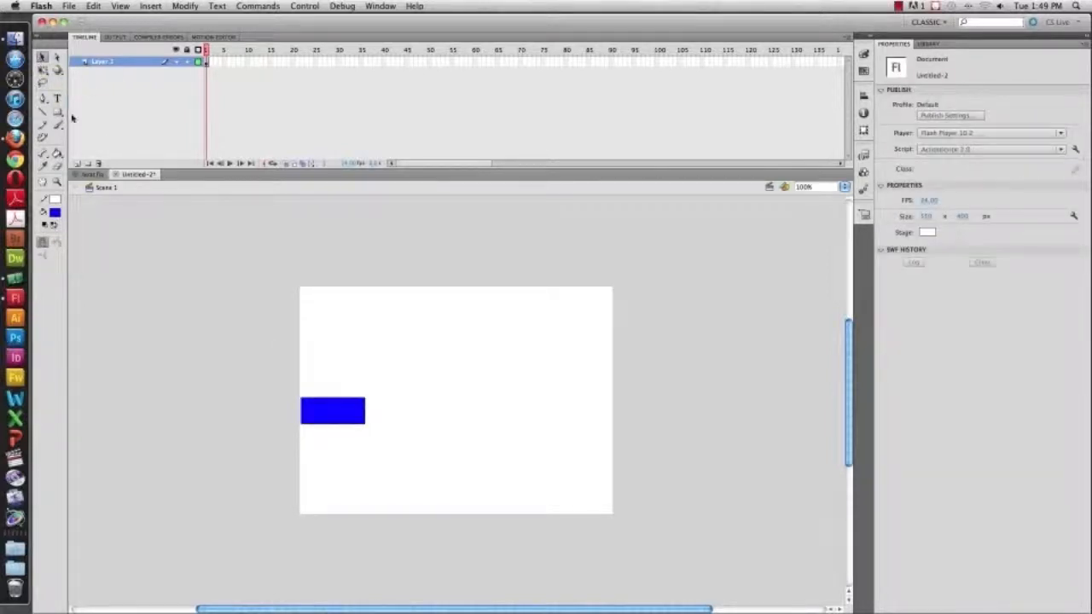
drag(267, 352, 421, 461)
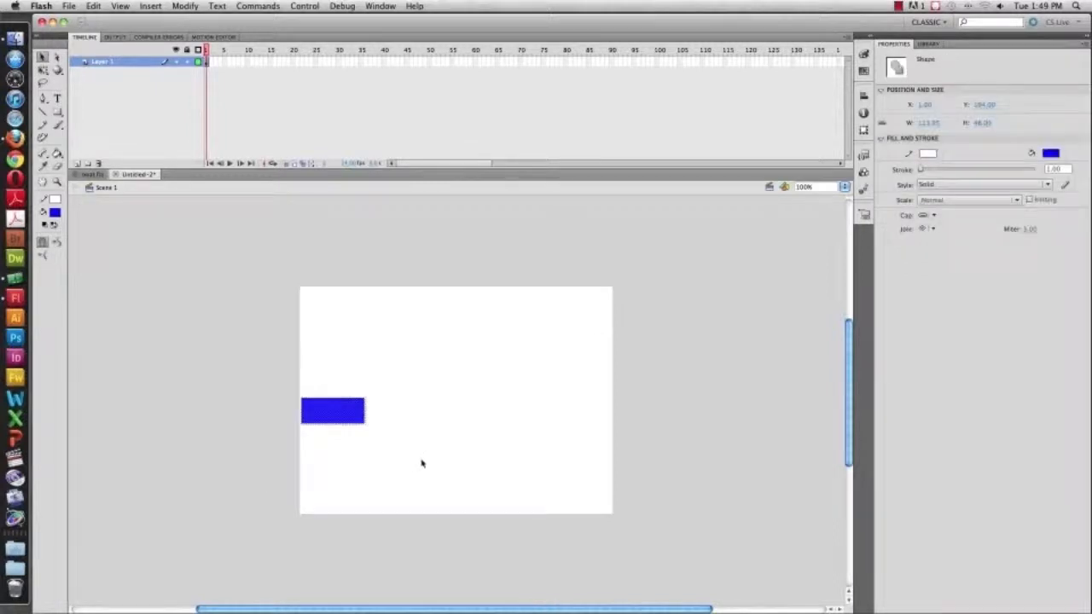
click(353, 429)
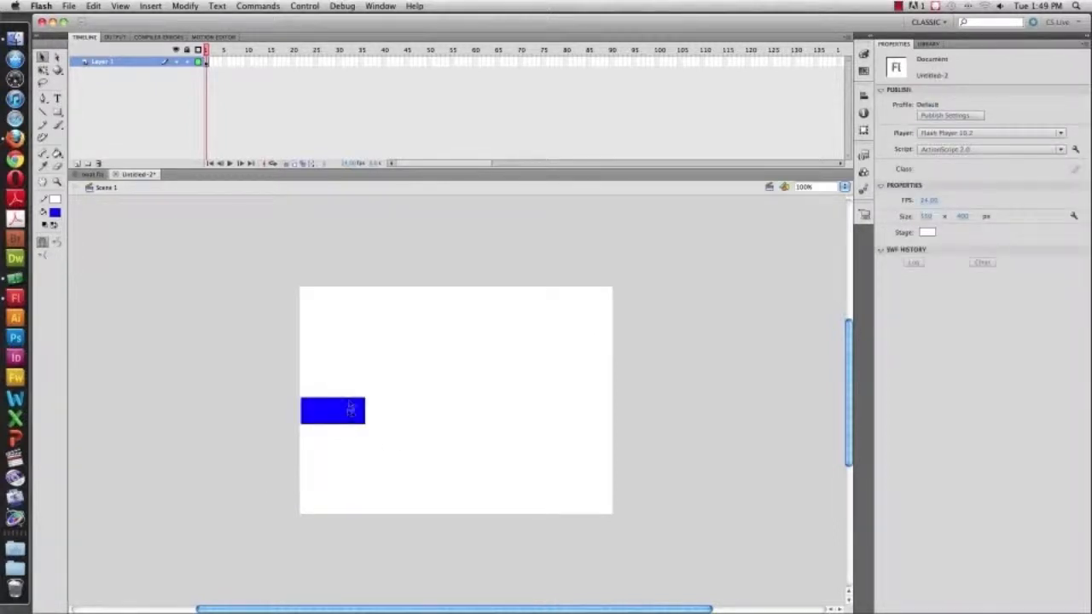
click(351, 401)
key(Delete)
Convert the rectangle to a bitmap and undo the conversion
click(347, 407)
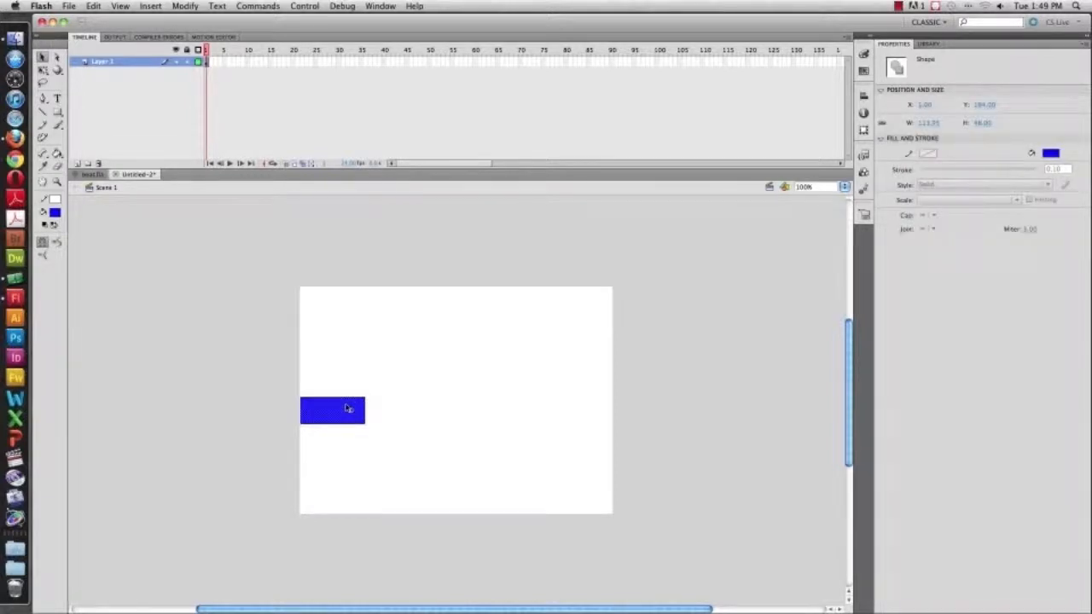
drag(300, 373, 424, 457)
click(184, 6)
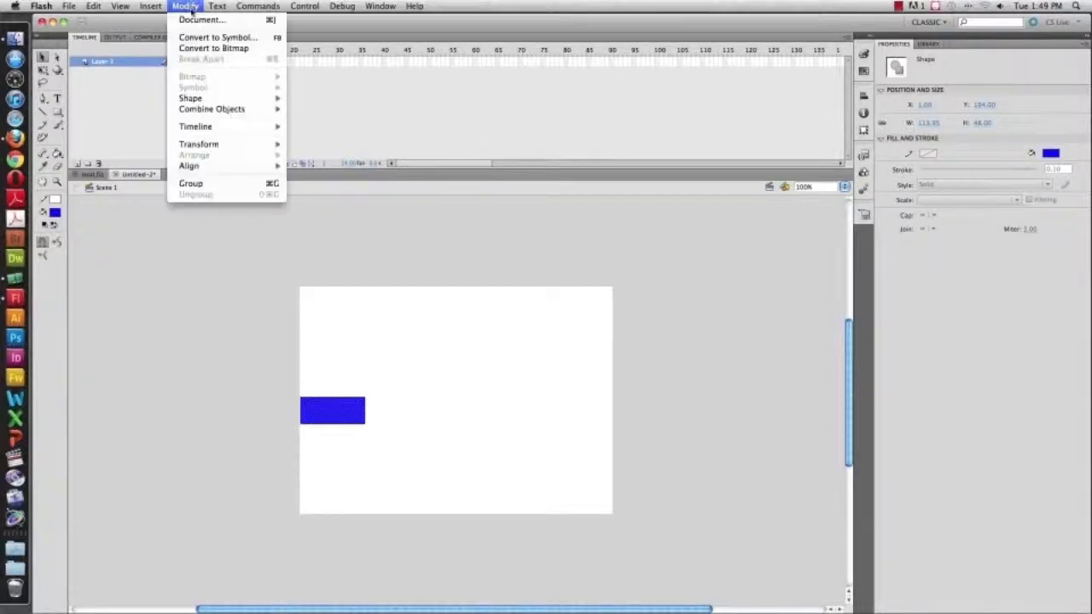
click(199, 49)
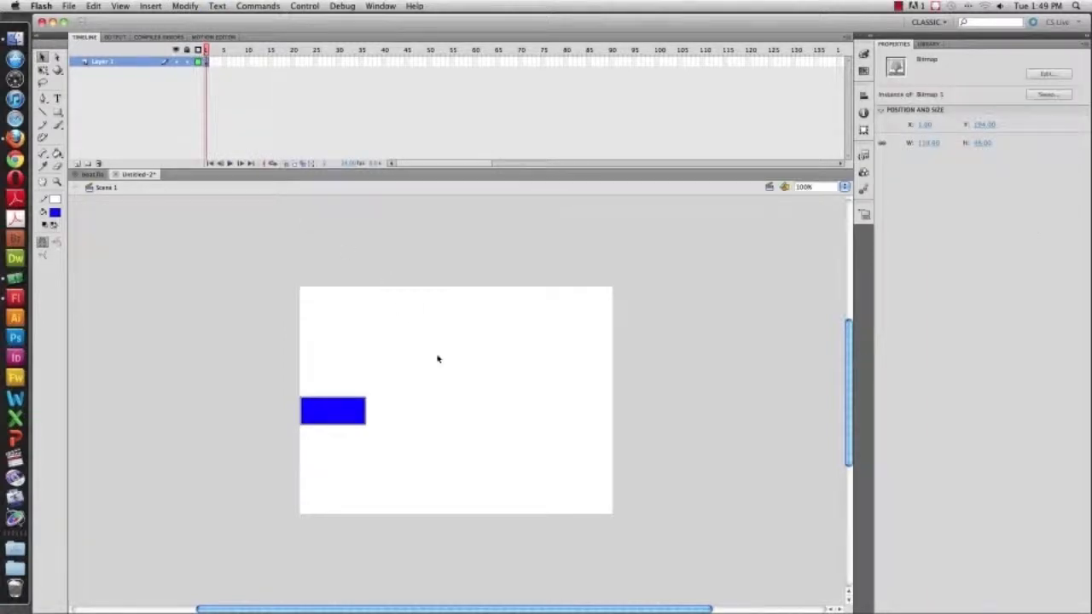
key(super+z)
Convert the rectangle to a graphic symbol
click(196, 6)
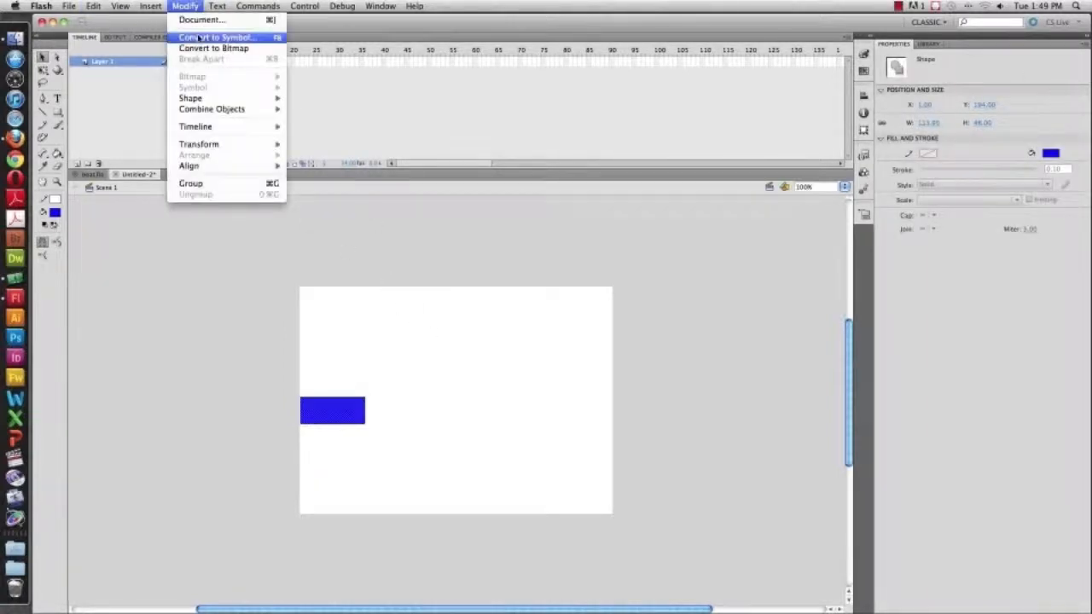
click(205, 37)
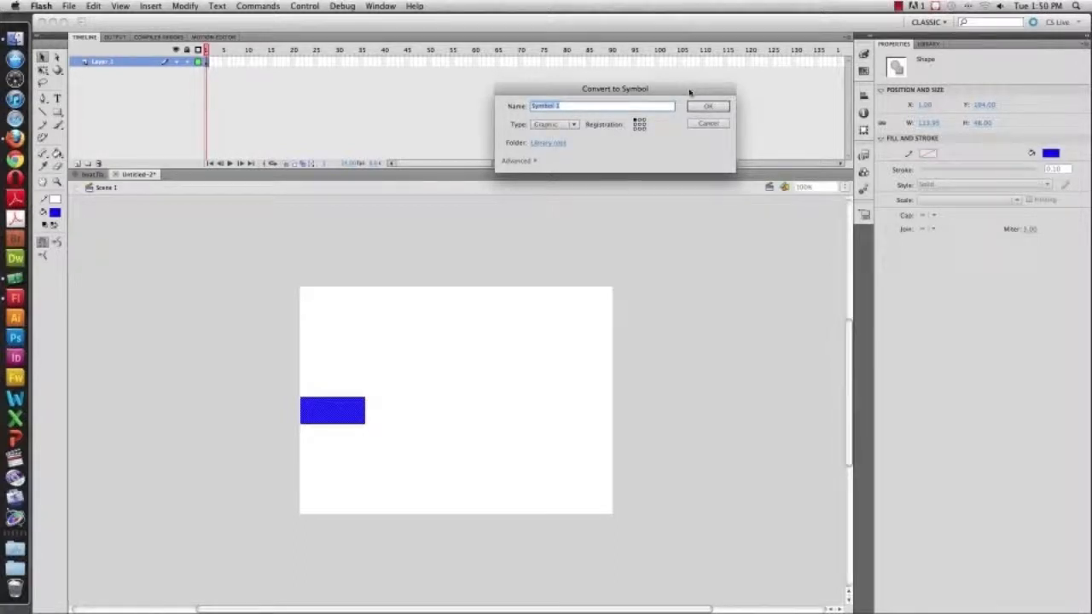
click(728, 105)
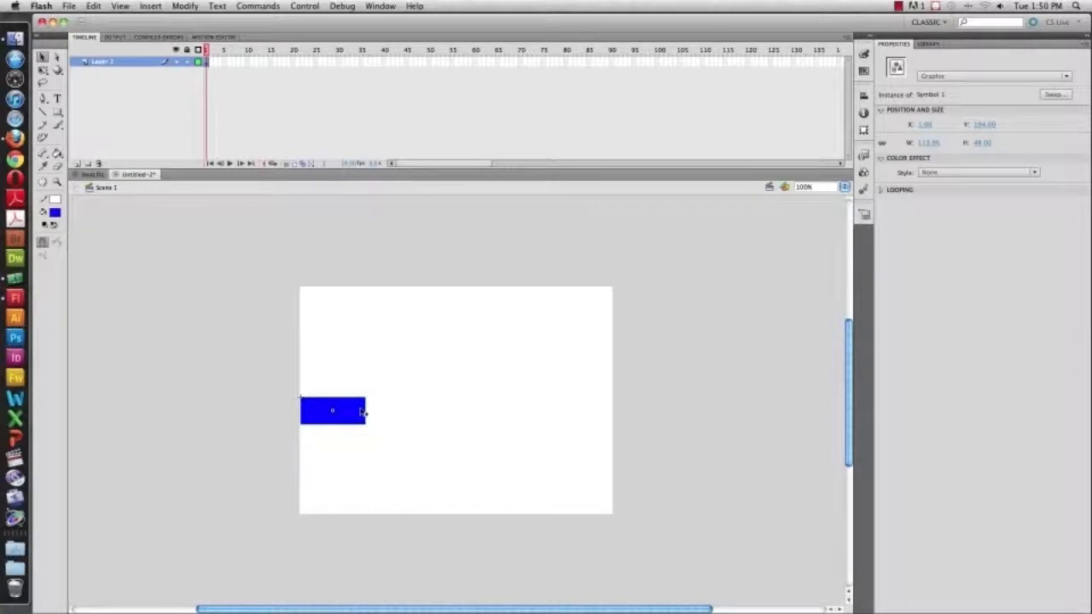
Insert a keyframe at frame 40 on Layer 1
click(247, 71)
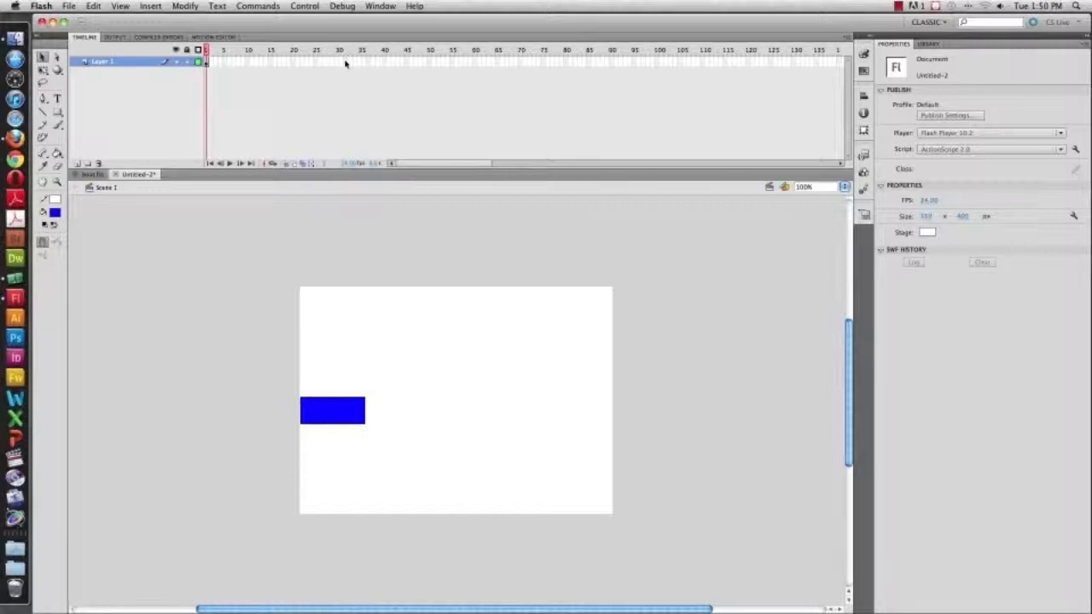
click(379, 63)
click(384, 64)
click(160, 7)
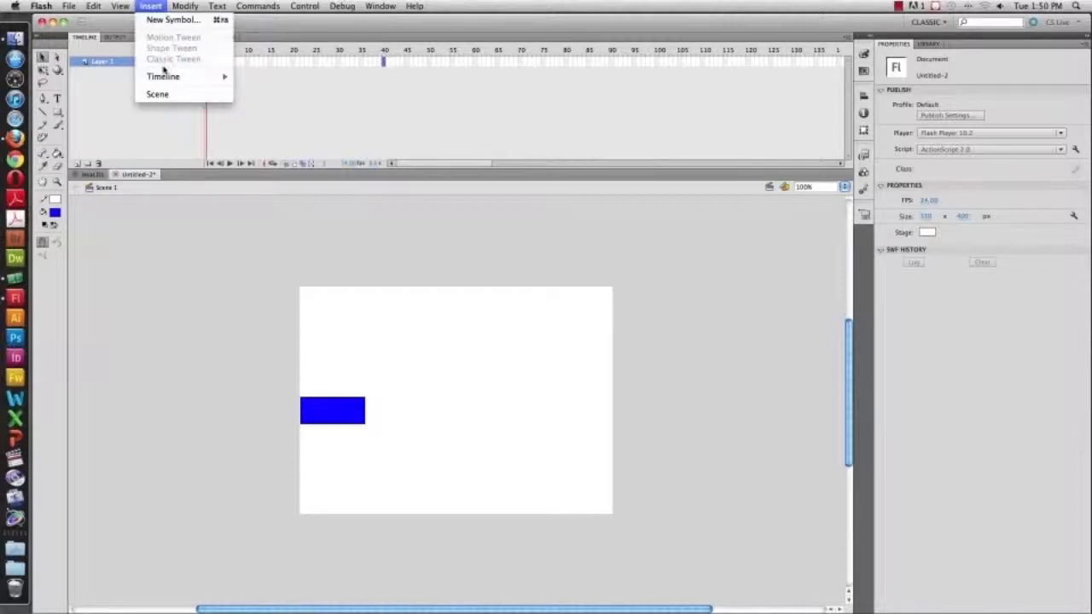
mouse_move(162, 76)
click(287, 117)
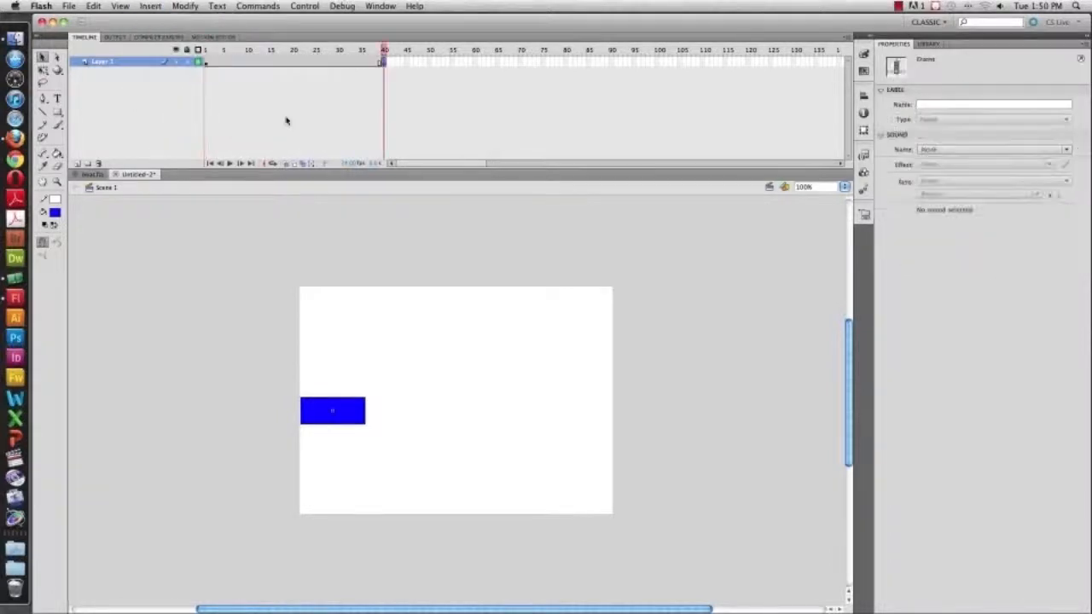
Create a motion tween on Layer 1's frame span
drag(375, 51, 292, 52)
right_click(299, 64)
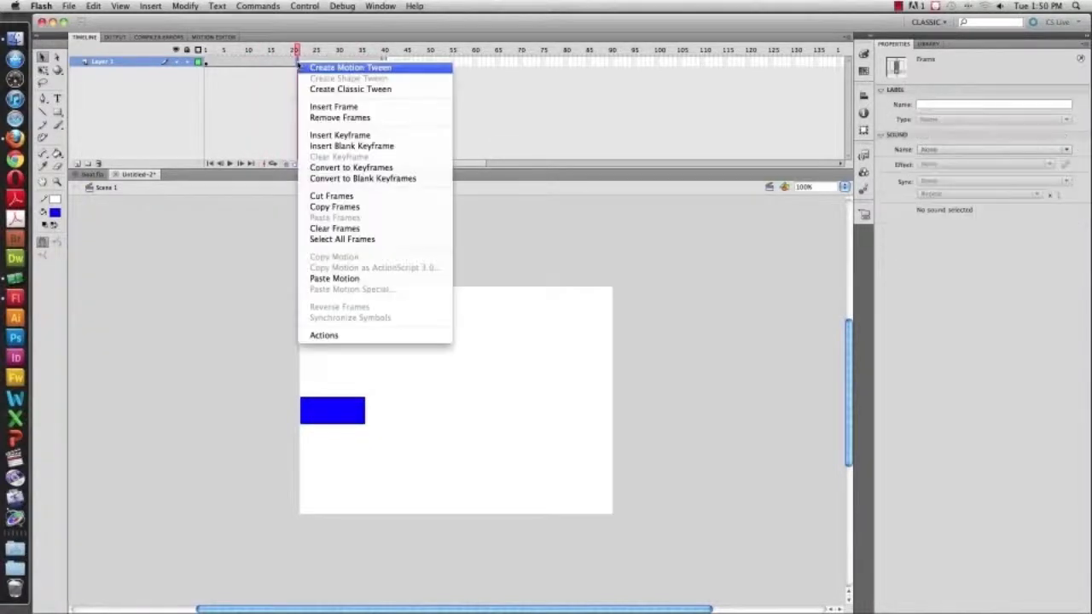
click(301, 67)
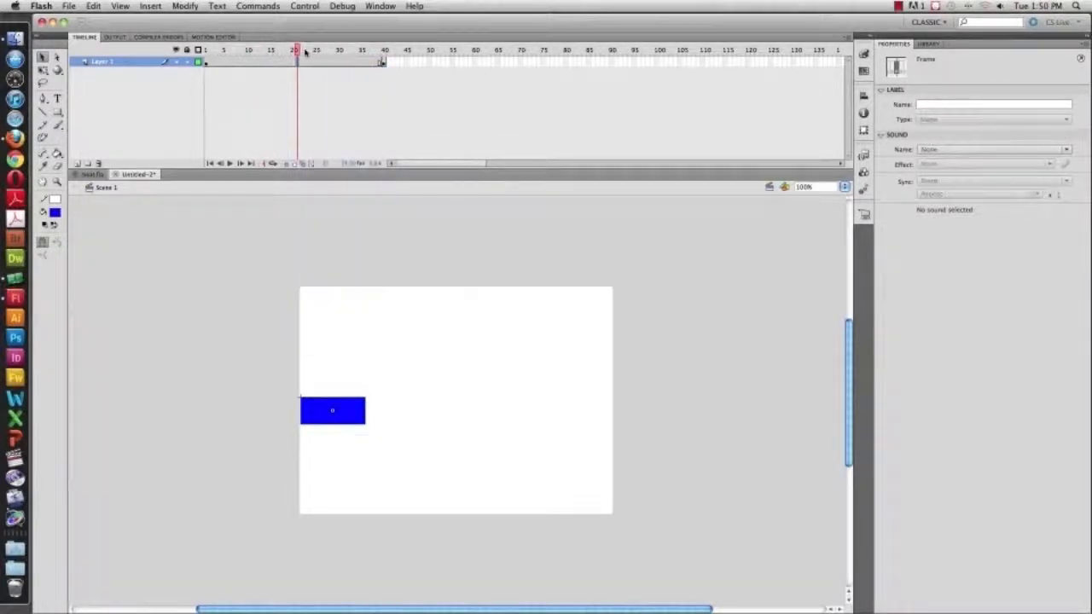
Move the rectangle to the stage's right edge at frame 40
drag(298, 51, 206, 53)
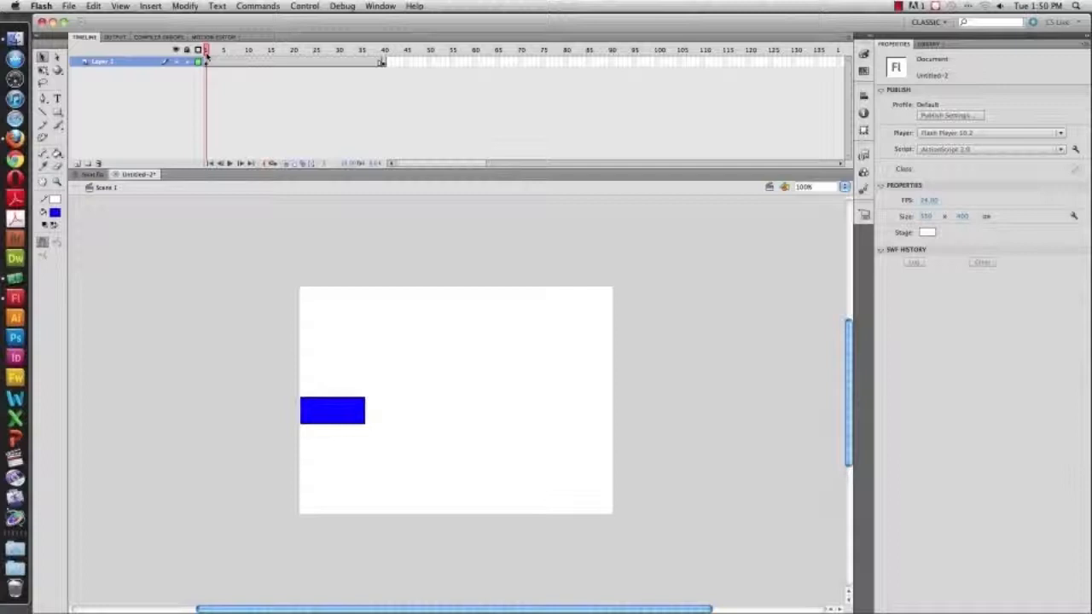
drag(207, 55, 424, 57)
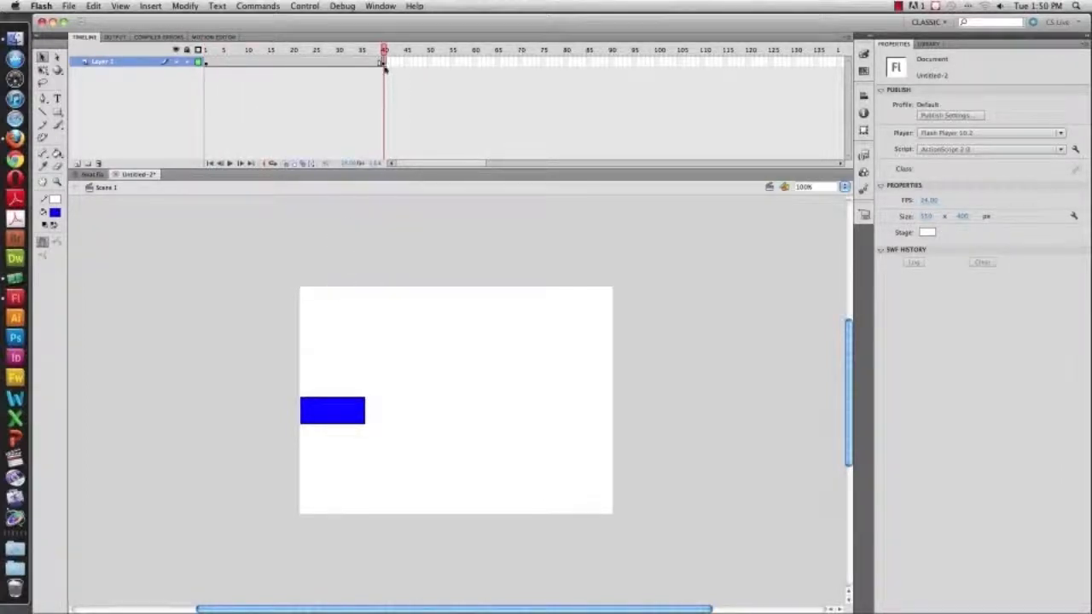
drag(339, 401, 581, 409)
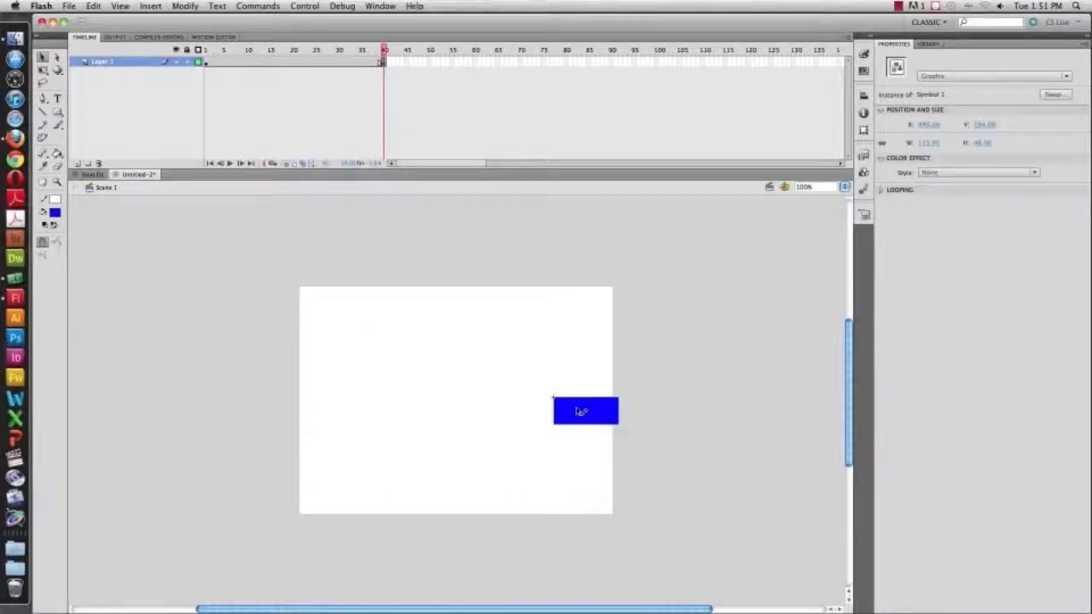
Create a classic tween across Layer 1's frames 1 to 40
click(383, 51)
drag(384, 51, 258, 53)
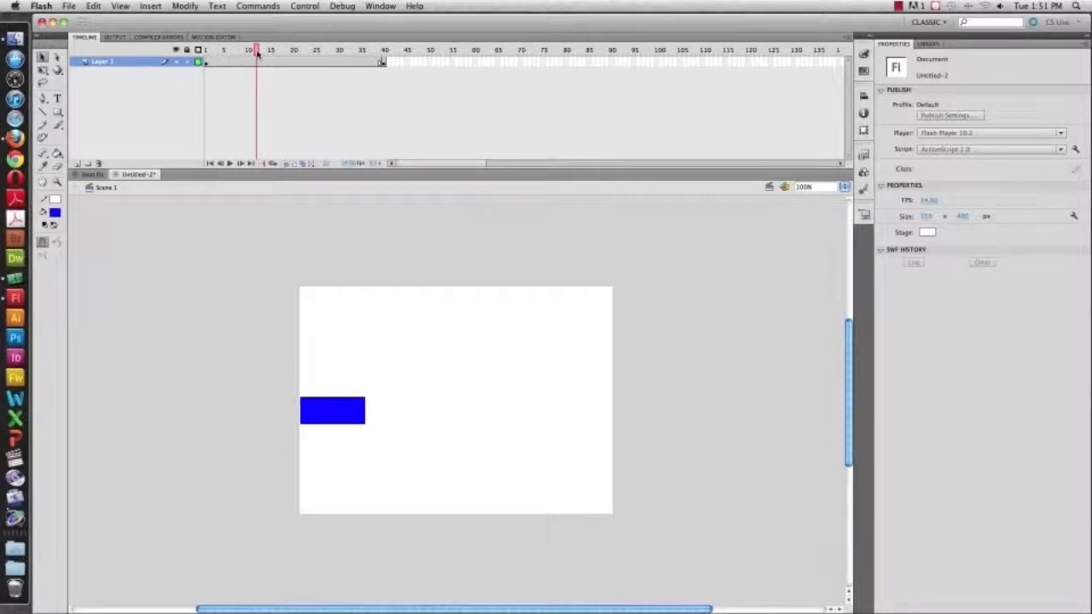
drag(258, 52, 384, 52)
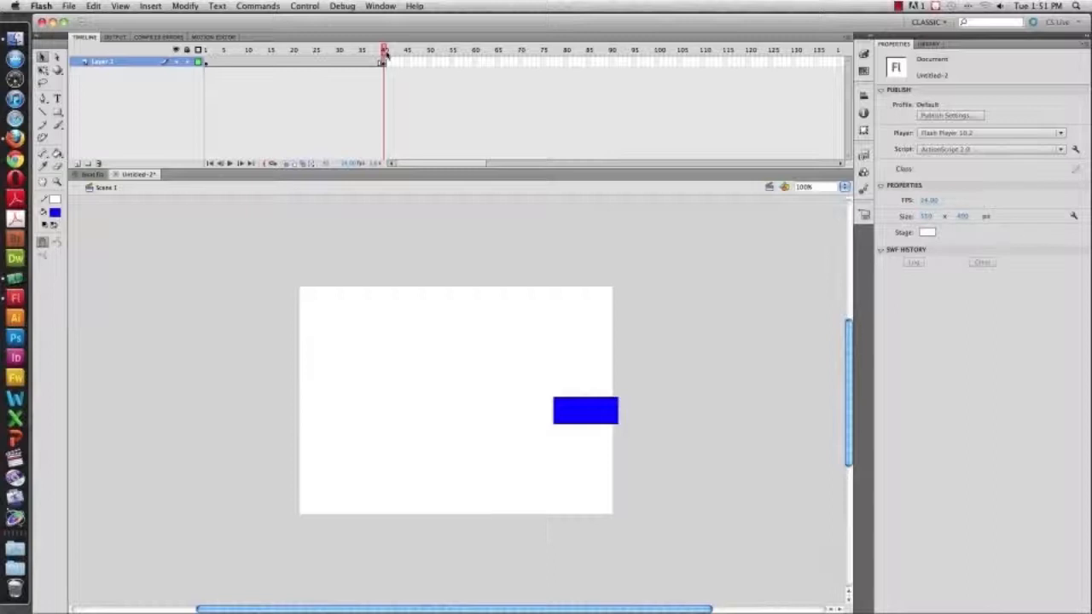
mouse_move(385, 53)
mouse_down()
mouse_move(335, 53)
mouse_move(383, 51)
mouse_up()
drag(384, 49, 348, 49)
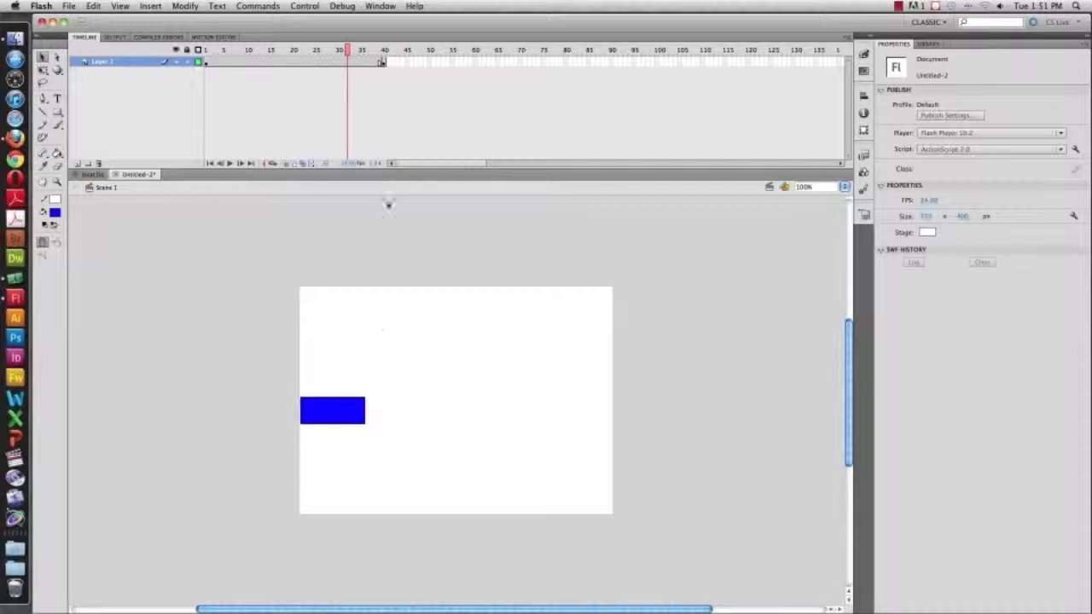
right_click(279, 62)
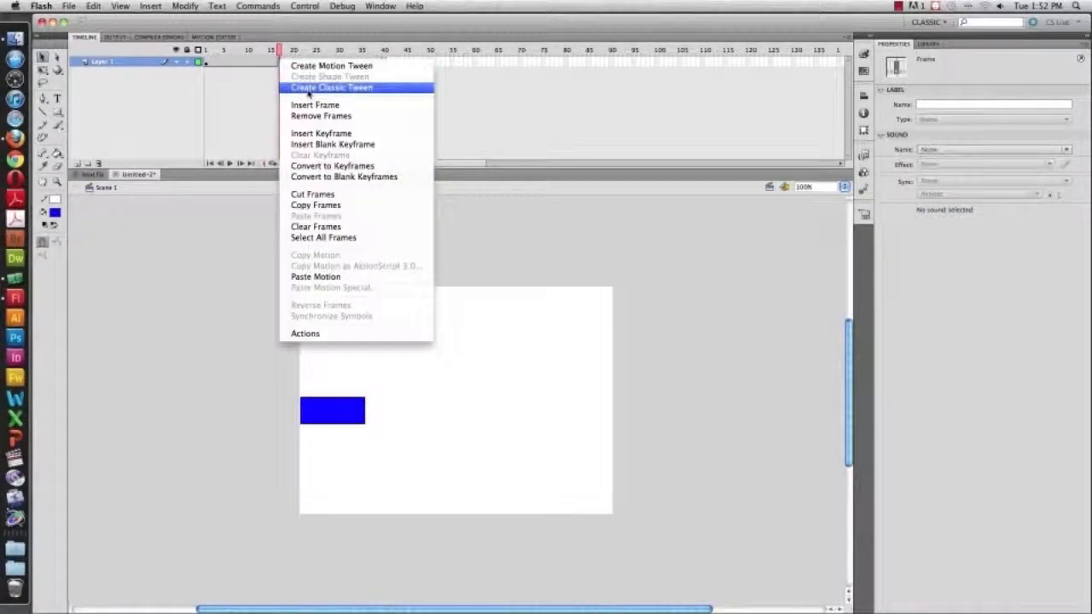
click(309, 88)
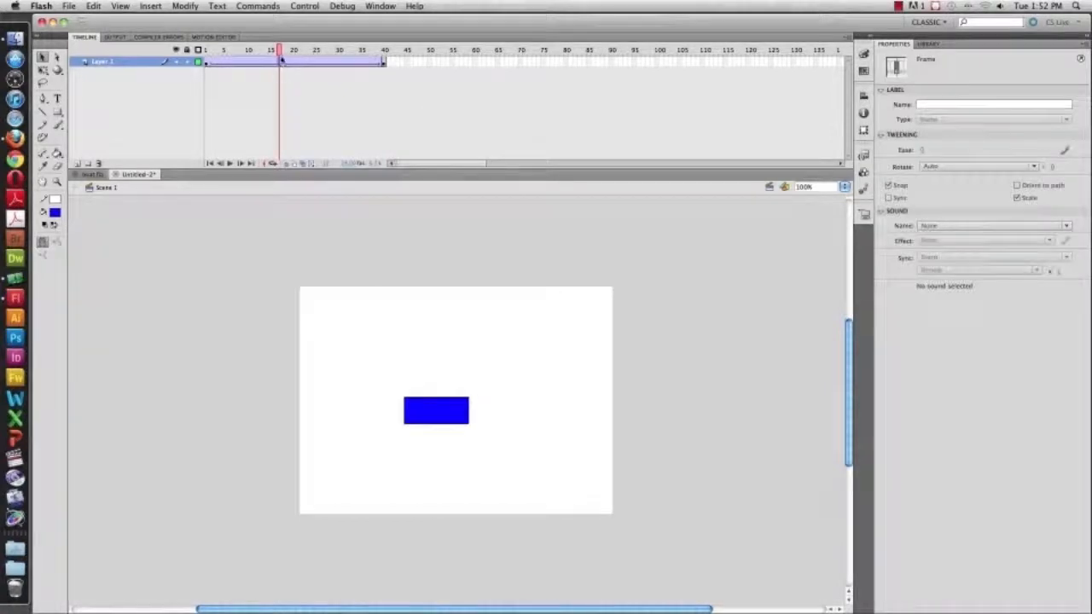
Test the movie from frame 1 and close the preview window
drag(279, 49, 158, 30)
key(super+Return)
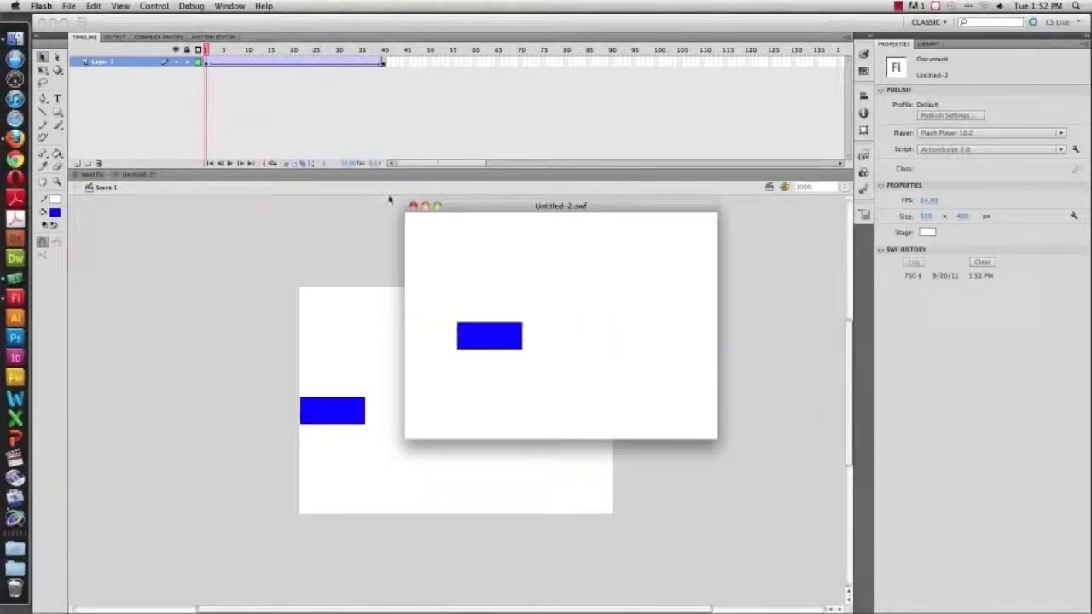
click(413, 206)
Step through Layer 1's tween frames to check the rectangle's motion
drag(196, 49, 434, 51)
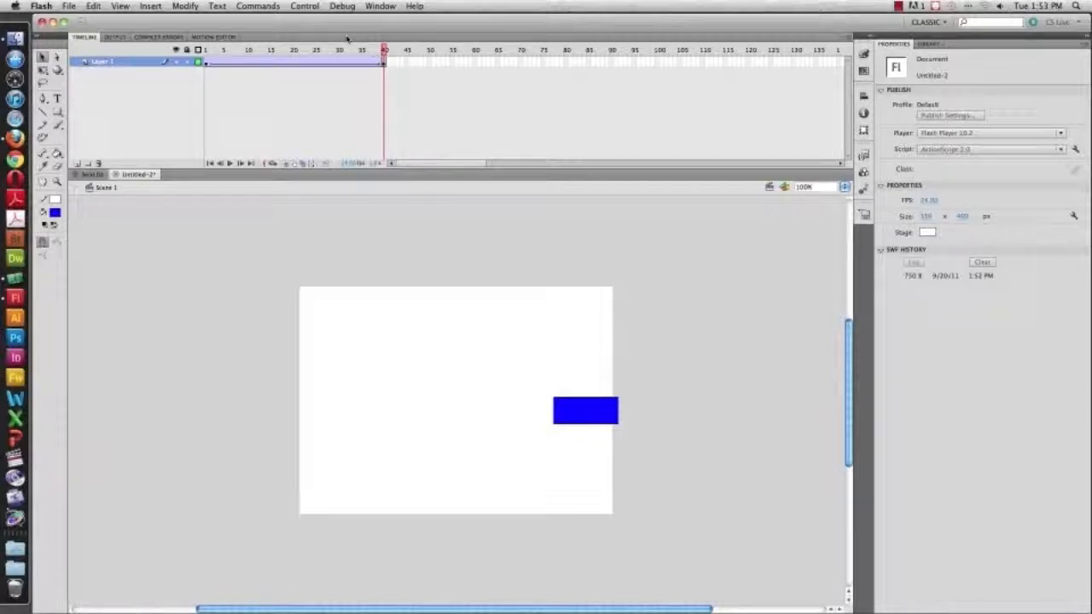
click(130, 64)
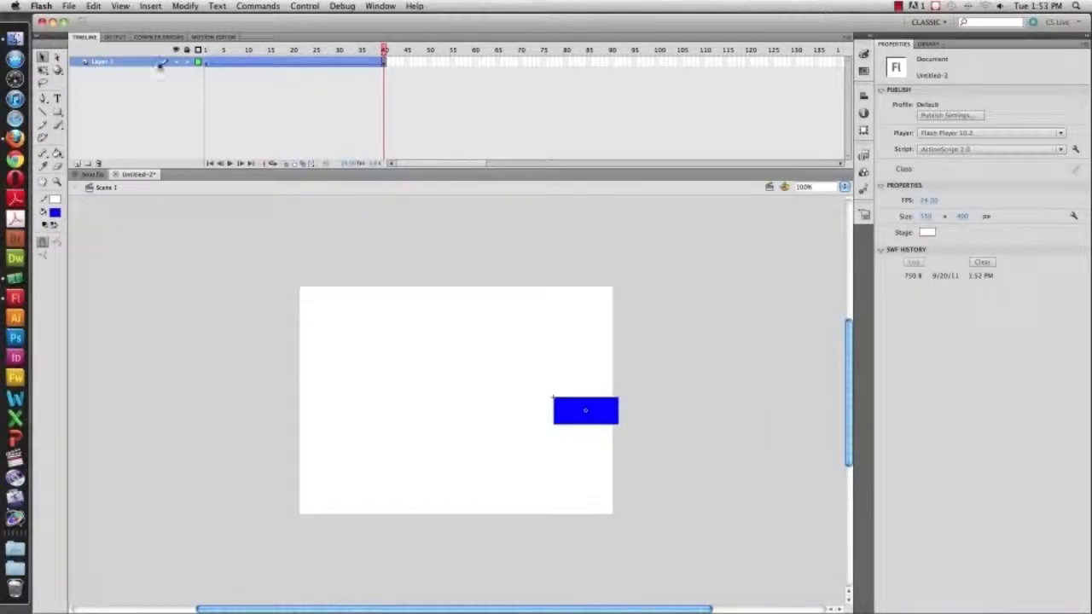
click(224, 63)
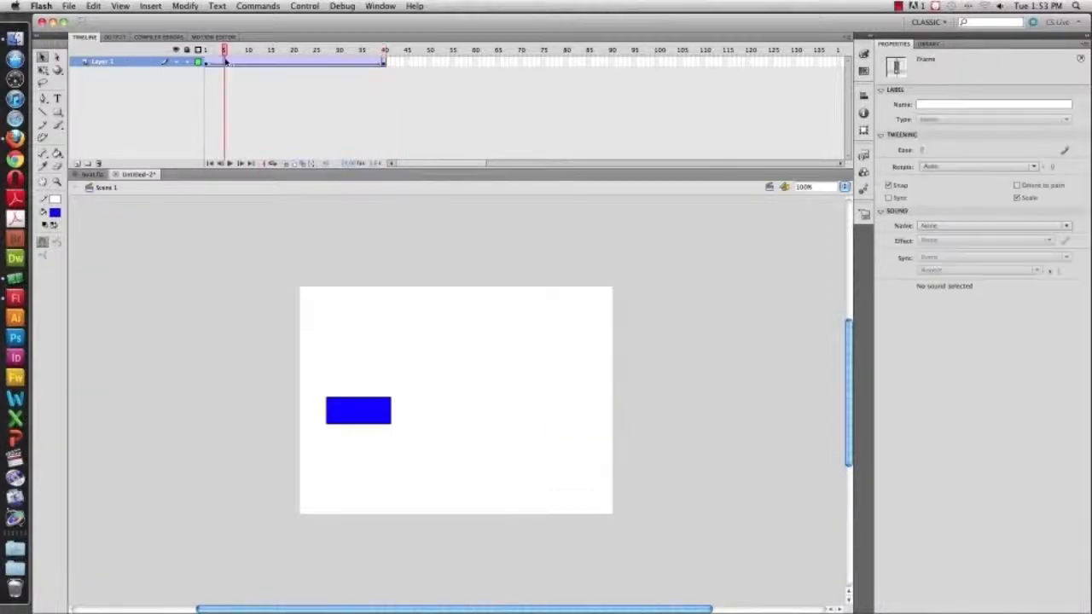
click(144, 65)
click(262, 63)
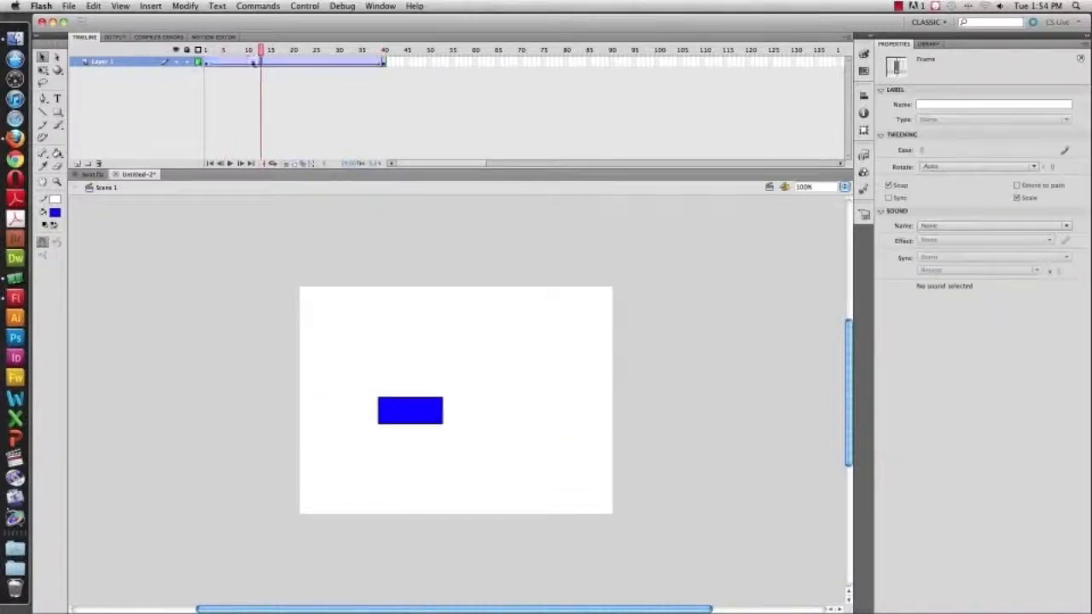
click(155, 64)
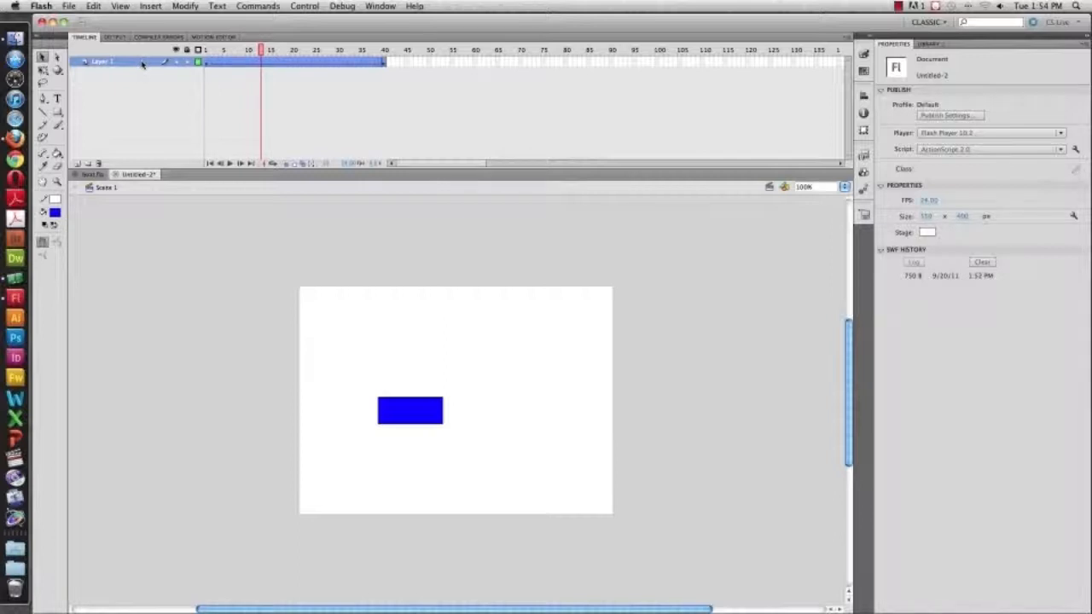
Add a classic motion guide to Layer 1 and undo it
right_click(143, 65)
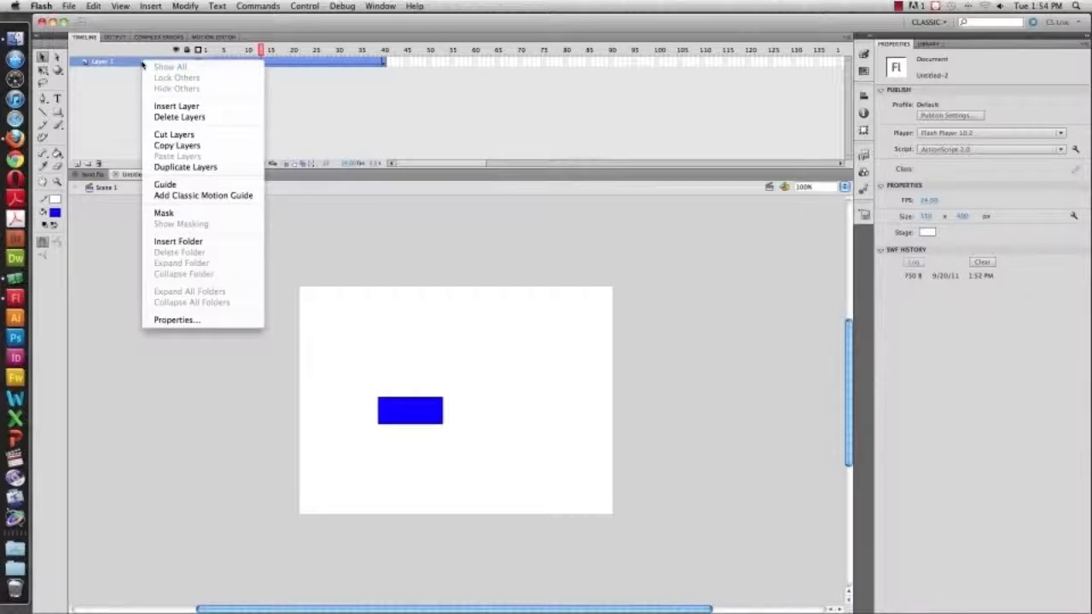
click(179, 197)
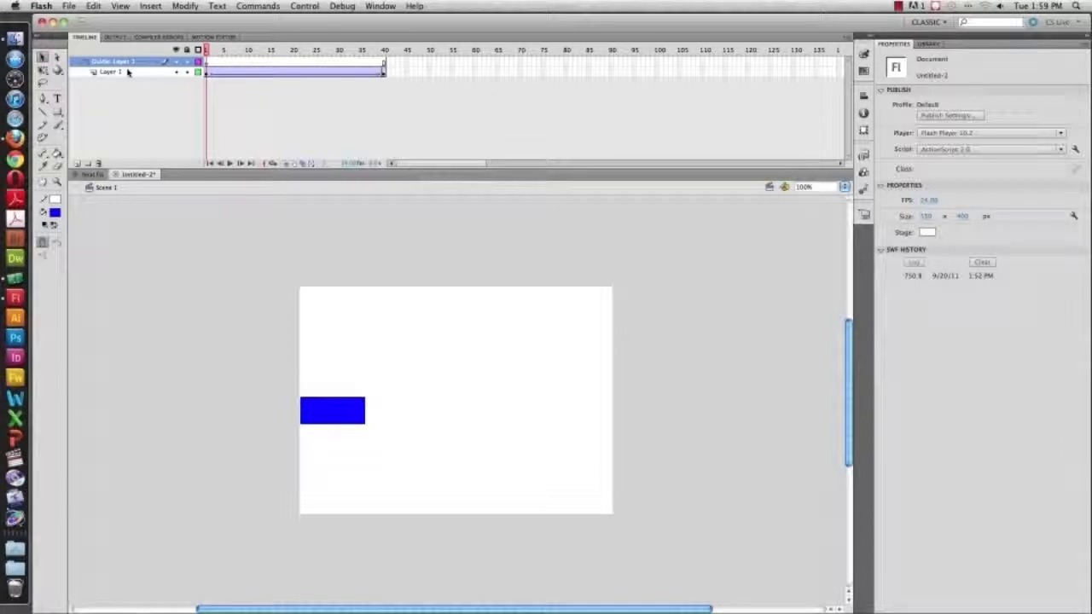
key(super+a)
key(Return)
click(128, 72)
key(super+z)
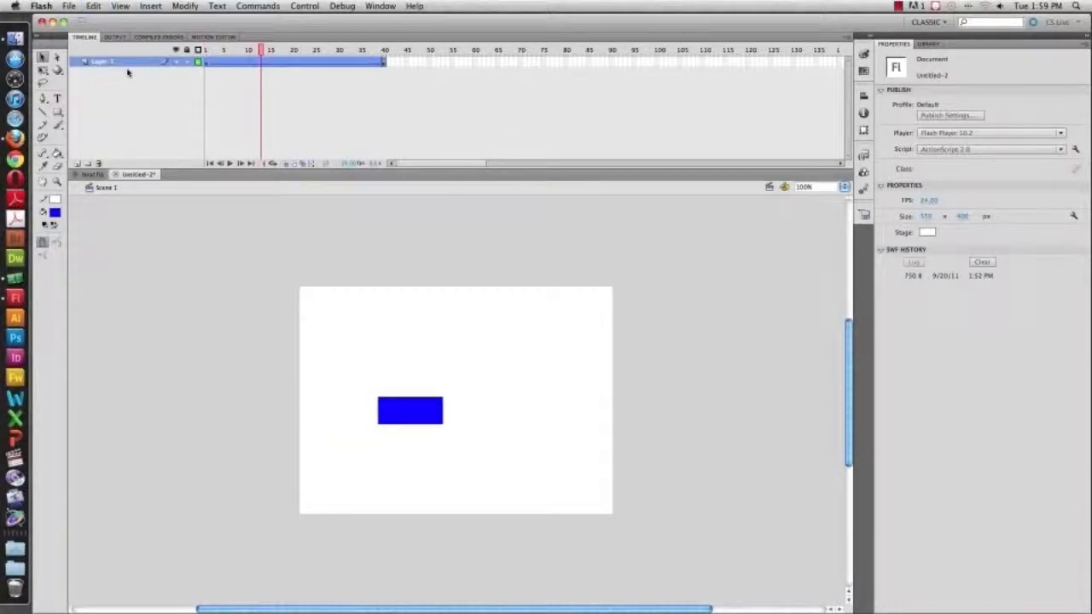
Add a classic motion guide layer above Layer 1
click(133, 79)
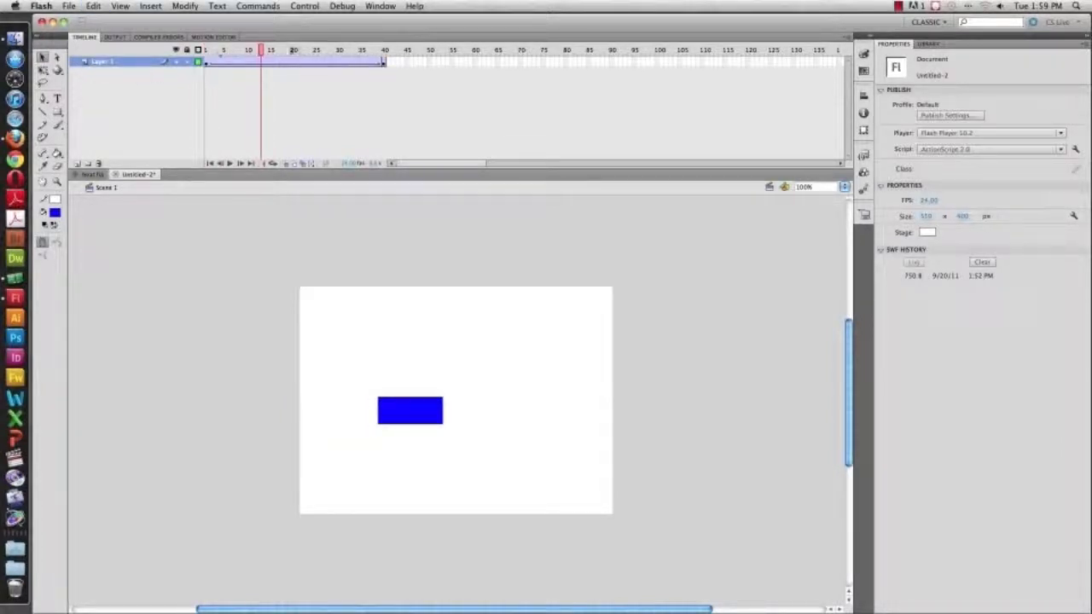
right_click(125, 63)
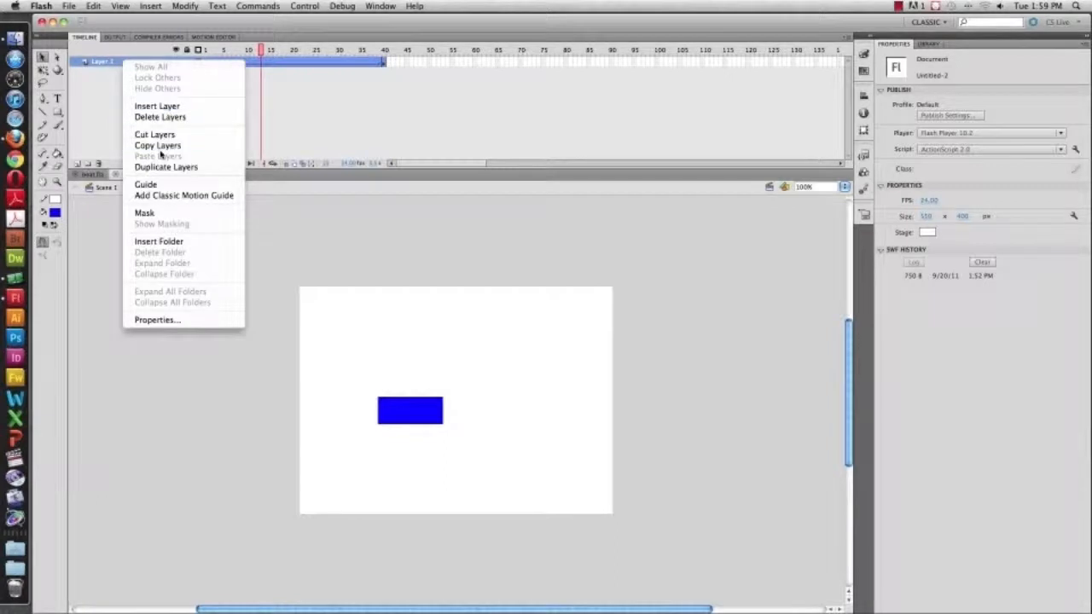
click(166, 198)
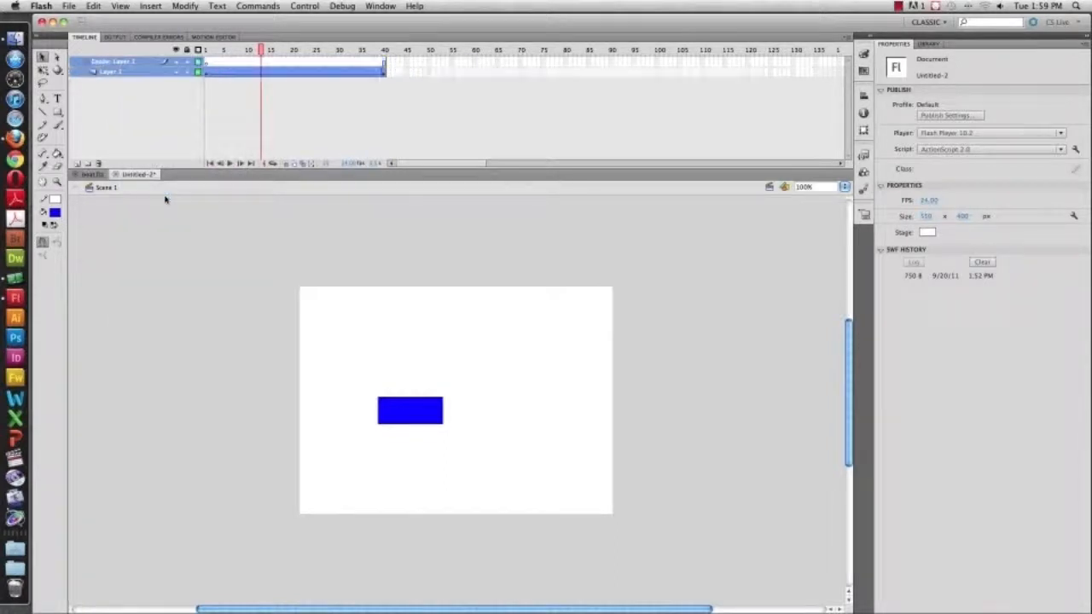
On the guide layer, draw a looping black Pencil path from the rectangle across the stage
click(175, 61)
key(y)
drag(326, 412, 332, 399)
mouse_move(429, 317)
mouse_down()
mouse_move(443, 349)
mouse_move(469, 362)
mouse_move(707, 420)
mouse_move(725, 441)
mouse_up()
key(super+z)
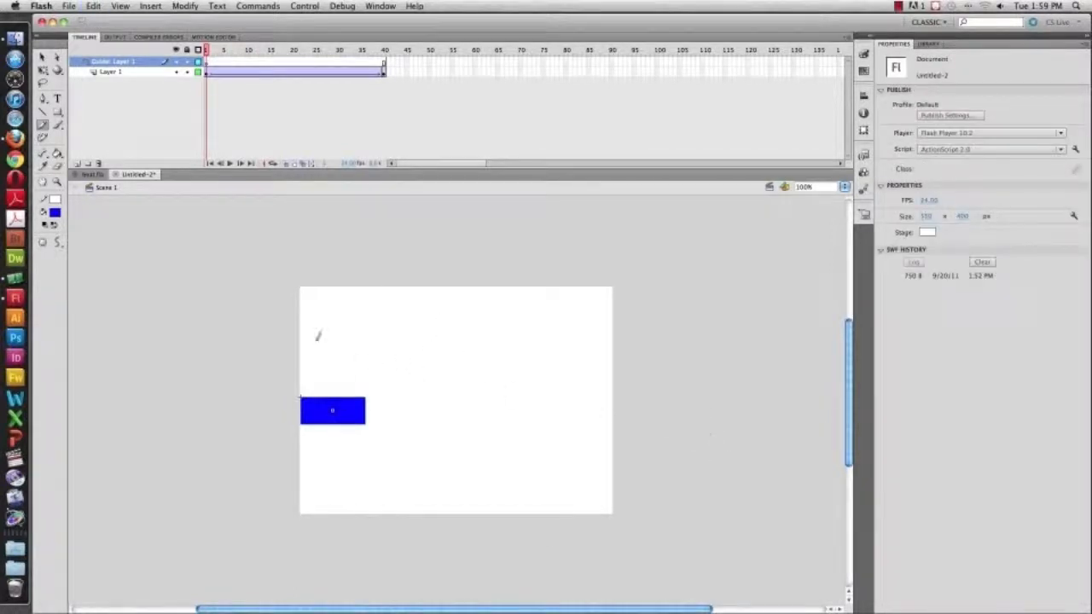
click(55, 200)
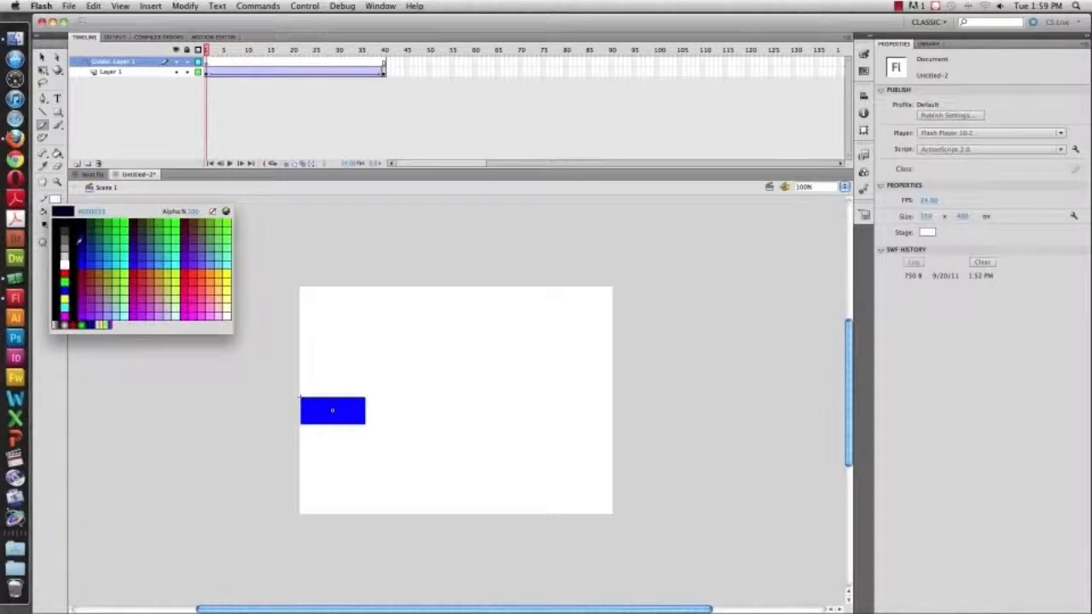
click(75, 220)
mouse_move(332, 400)
mouse_down()
mouse_move(378, 355)
mouse_move(516, 348)
mouse_move(704, 472)
mouse_up()
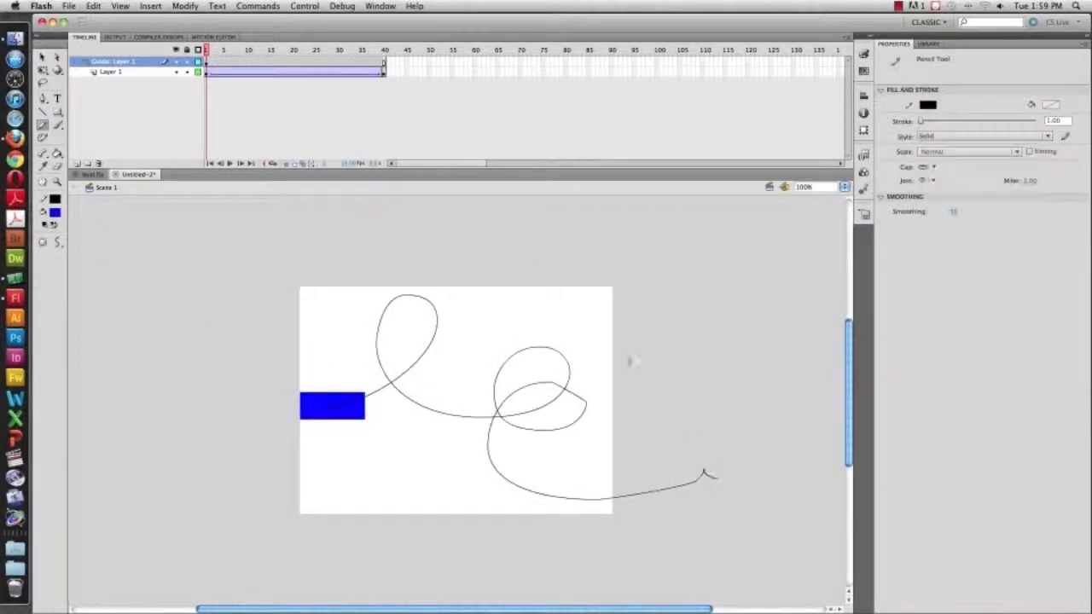
At frame 40, snap the rectangle onto the guide path's end and test the movie
drag(206, 49, 395, 51)
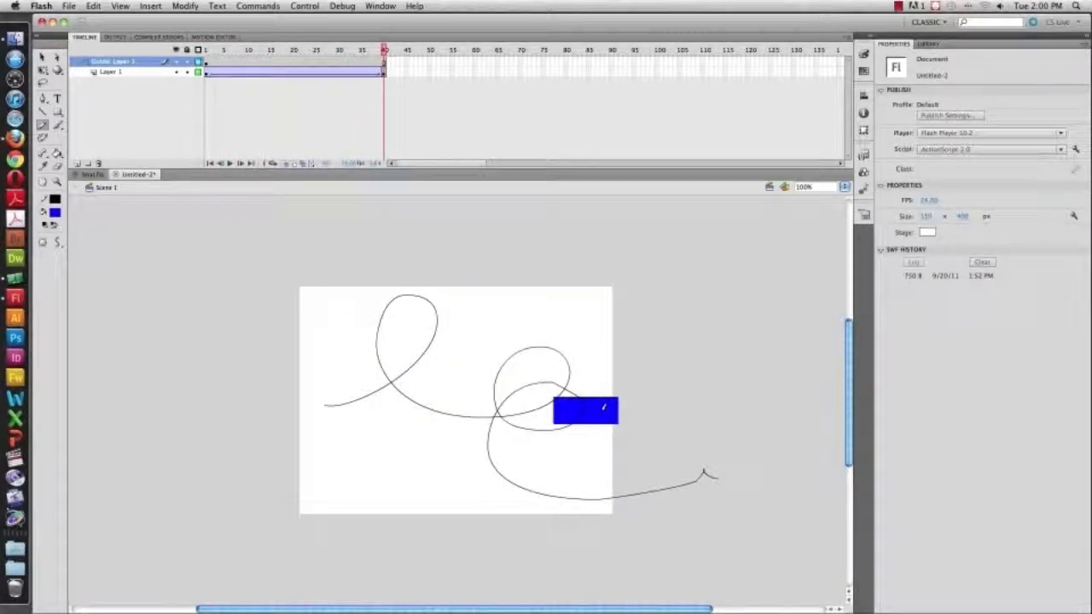
key(v)
drag(604, 410, 606, 503)
drag(384, 49, 117, 48)
key(super+Return)
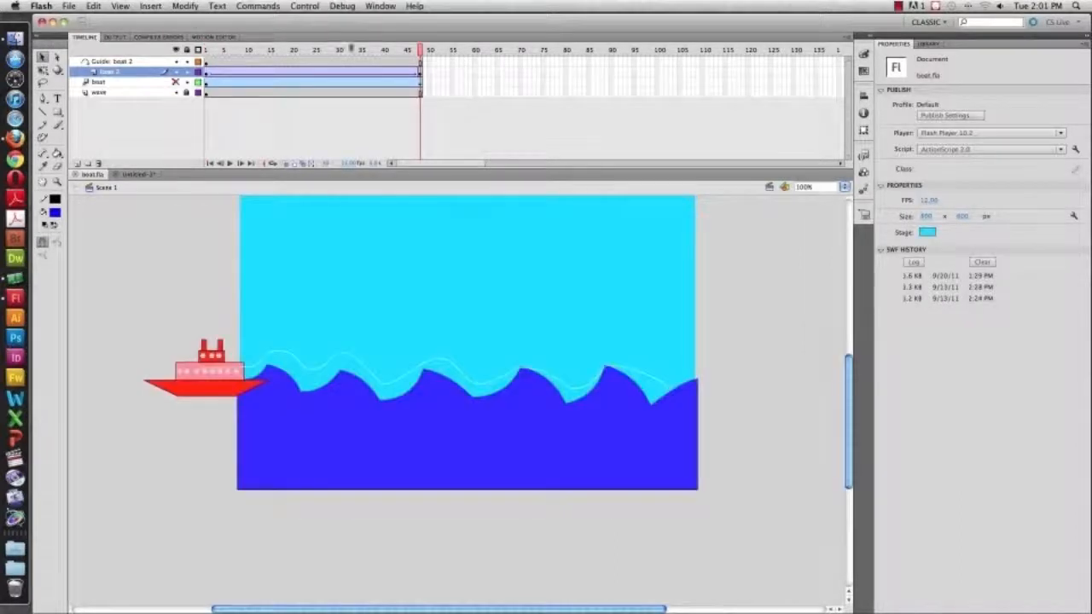
In boat.fla, enable Orient to path for the boat 2 layer's classic tween
click(124, 75)
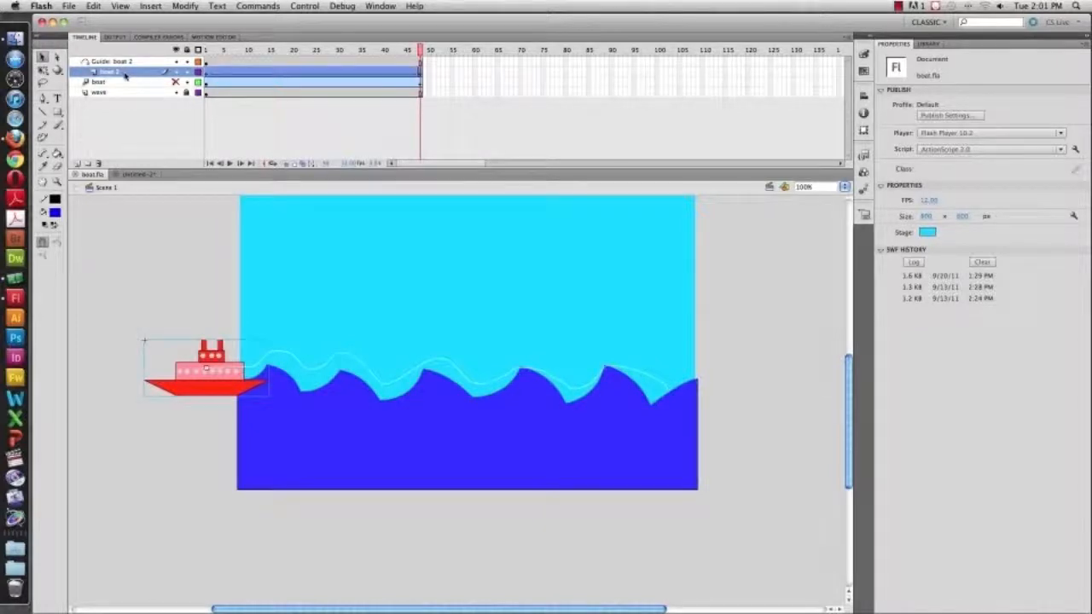
click(208, 77)
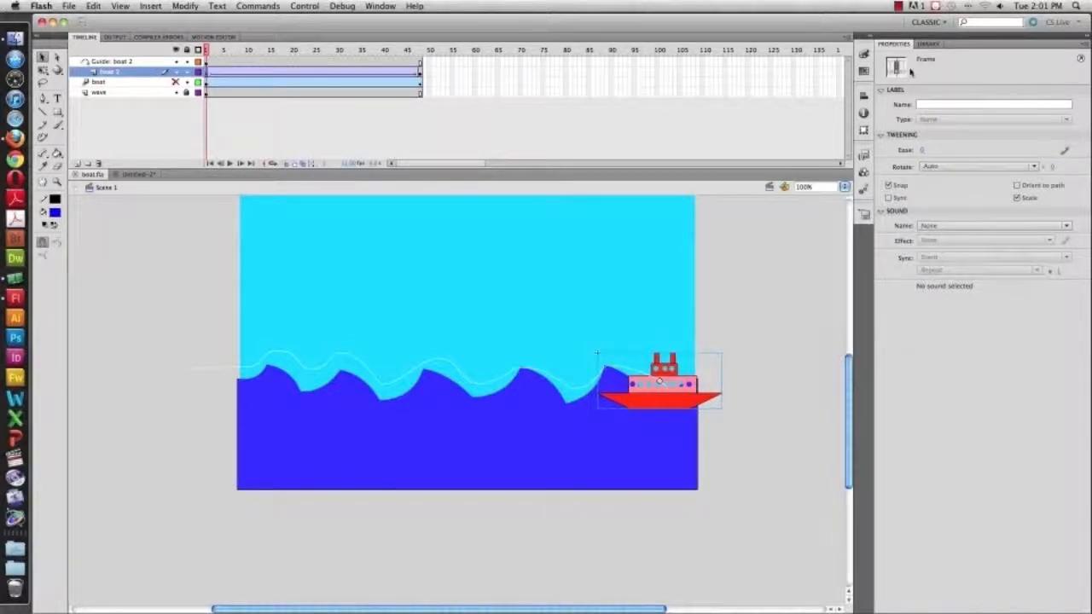
click(1017, 185)
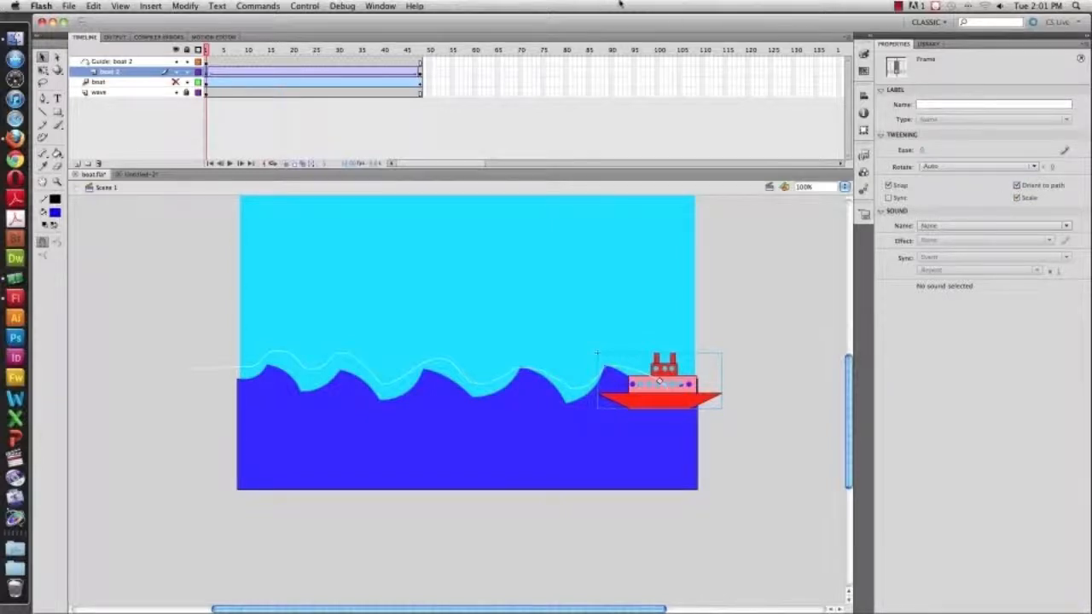
Scrub the boat's tween over its first frames
mouse_move(206, 50)
mouse_down()
mouse_move(413, 56)
mouse_move(205, 52)
mouse_up()
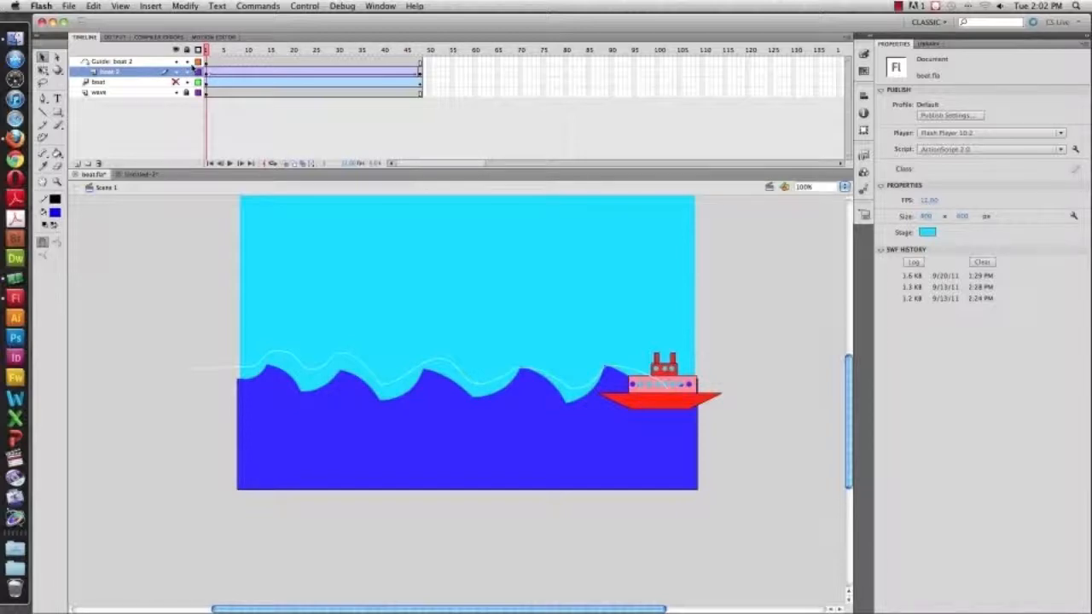
drag(207, 70, 228, 69)
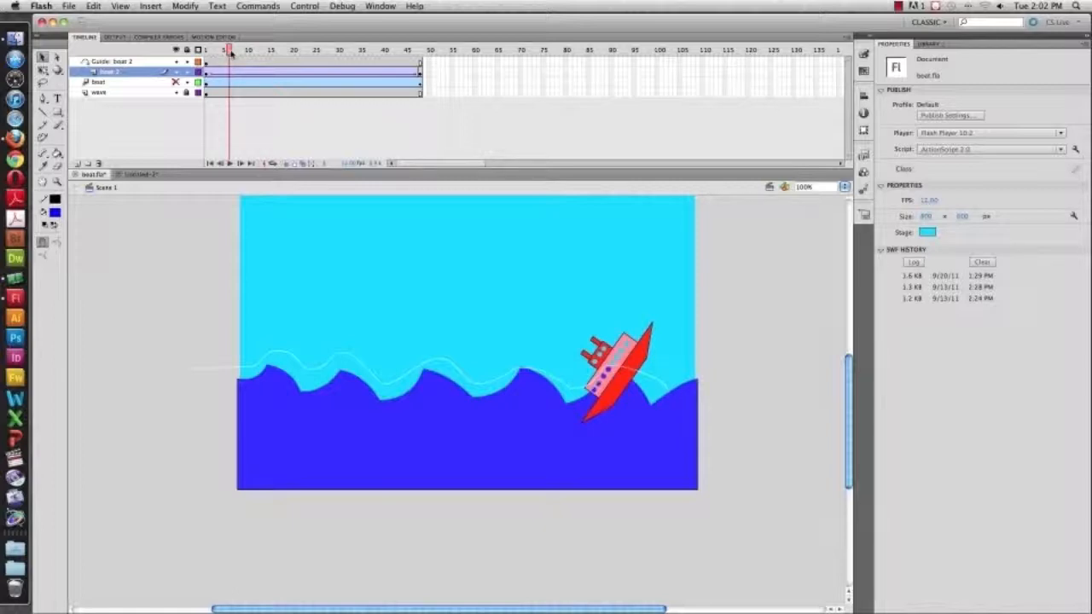
drag(229, 51, 206, 51)
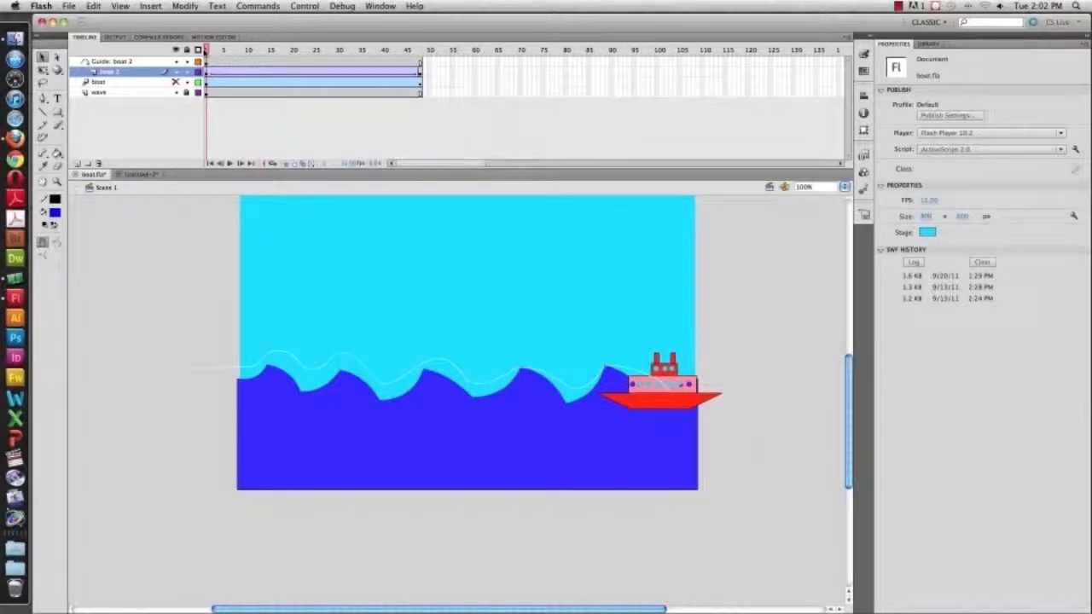
Rotate the boat at frame 1 with the Free Transform tool so its bow tilts along the path
click(693, 389)
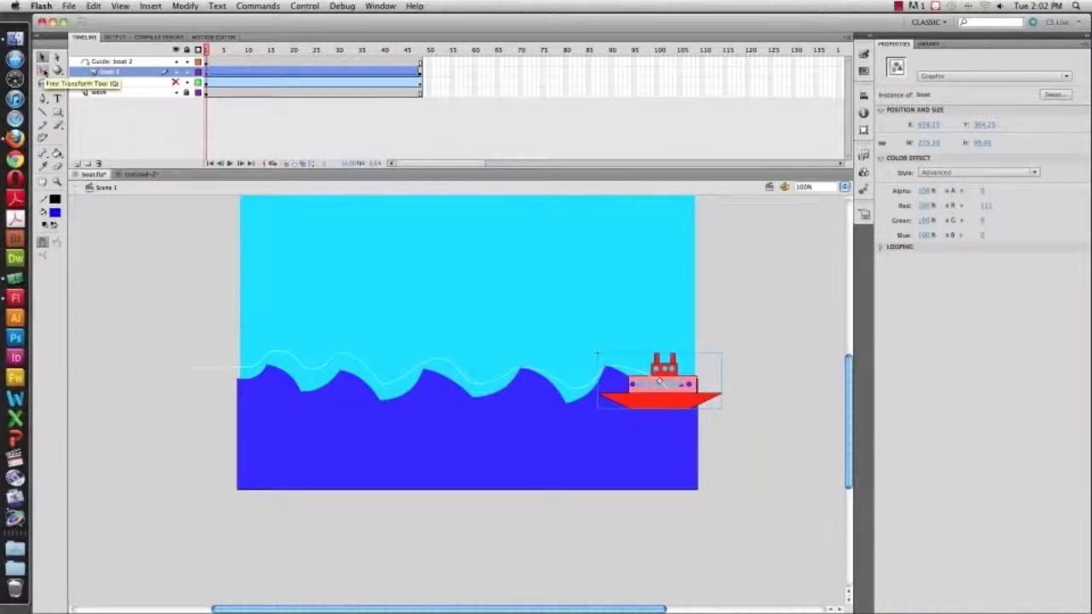
click(43, 71)
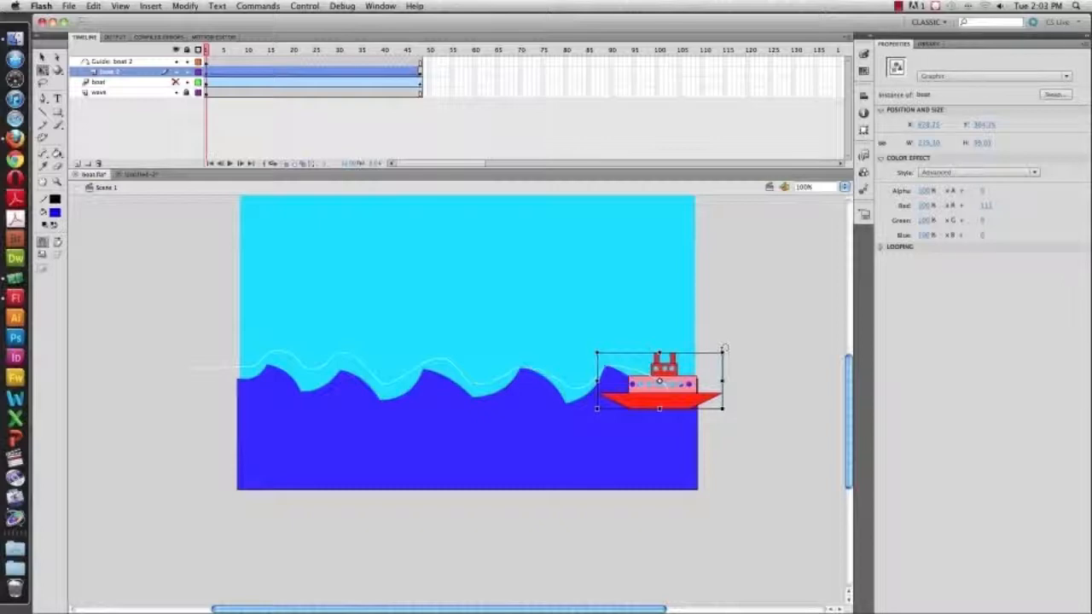
drag(724, 349, 700, 436)
drag(721, 386, 720, 386)
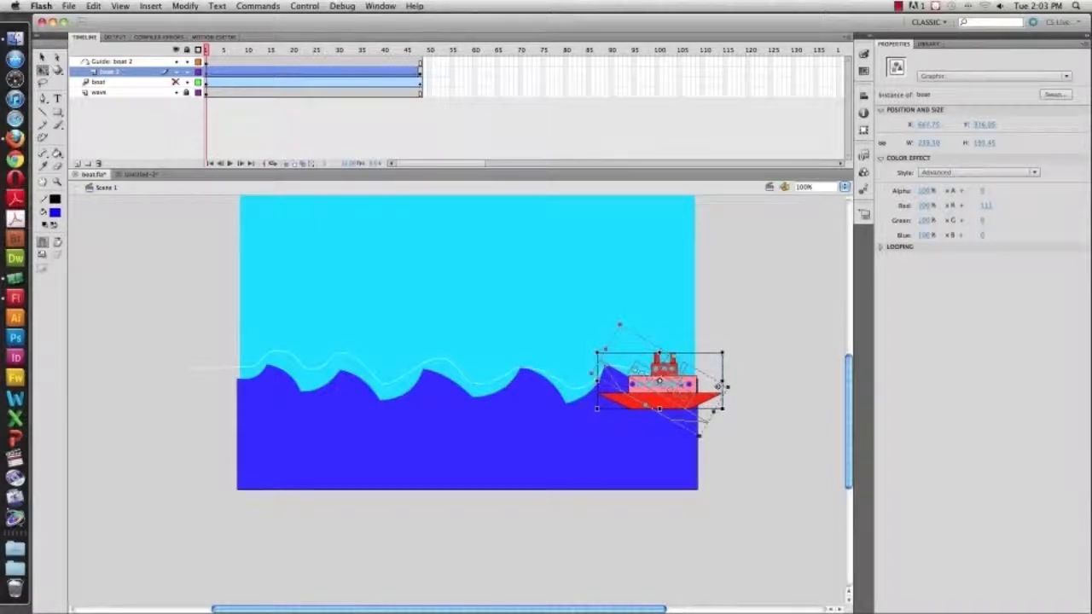
drag(719, 386, 726, 391)
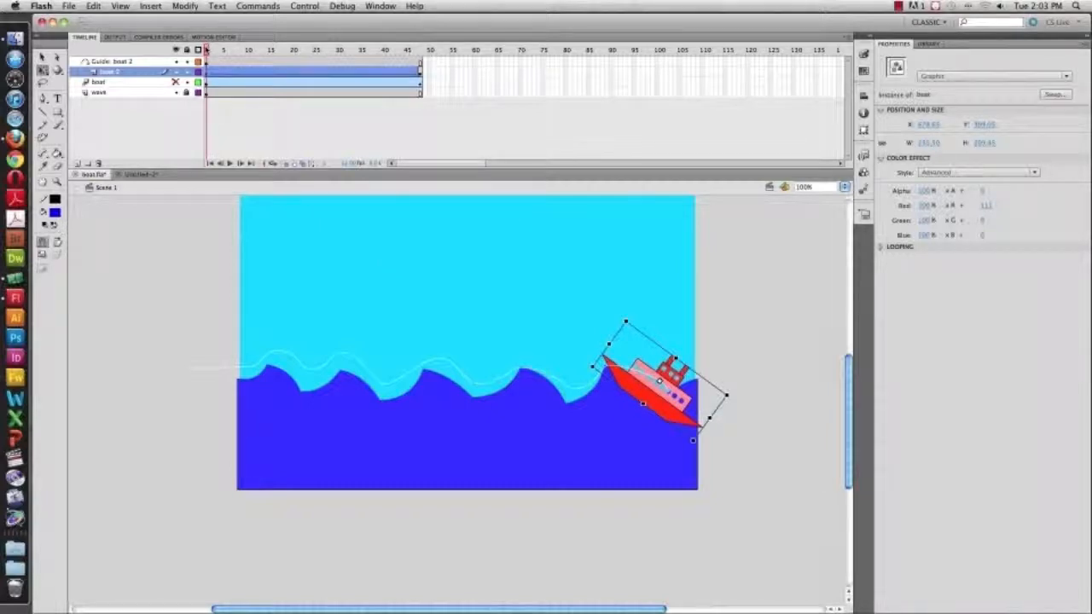
click(205, 50)
drag(205, 50, 161, 58)
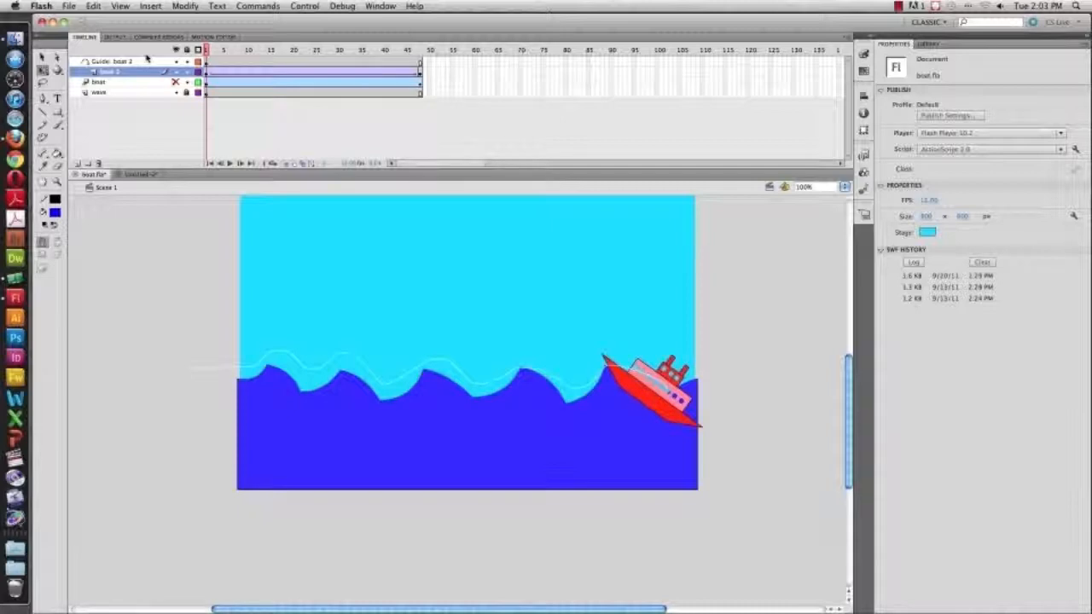